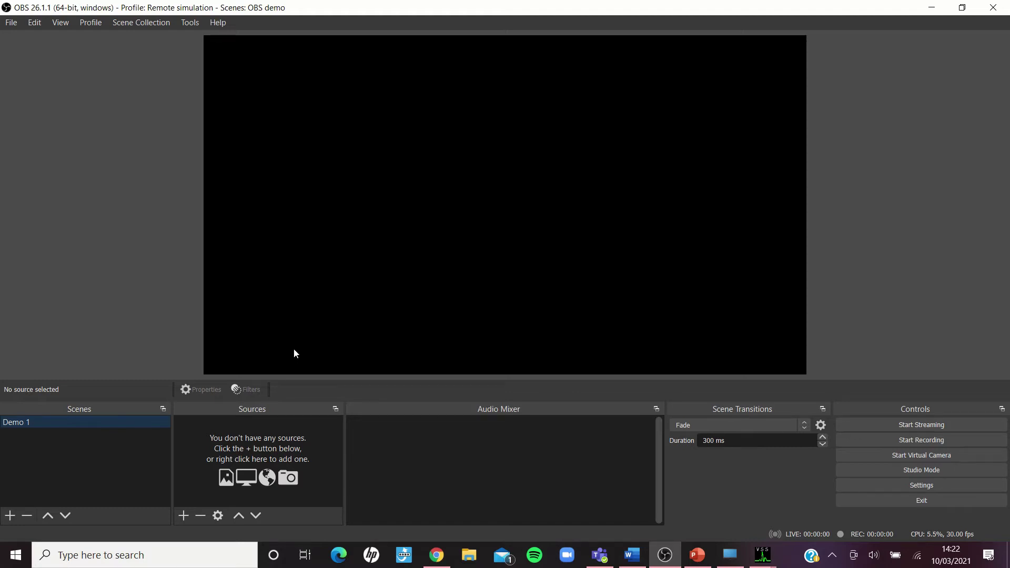
Add a video capture device source named Webcam using the HP Truevision HD camera
left_click(177, 515)
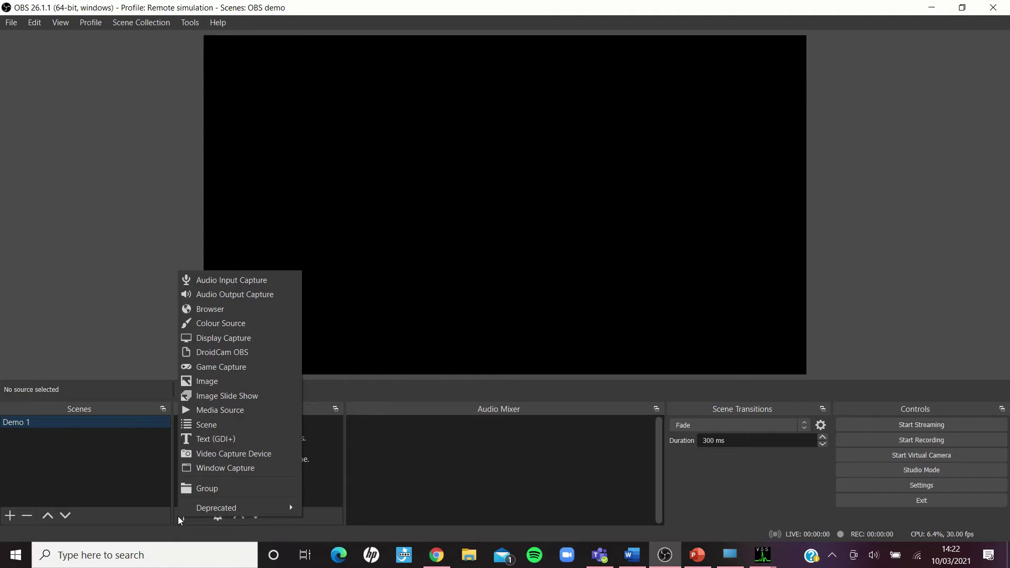
left_click(182, 518)
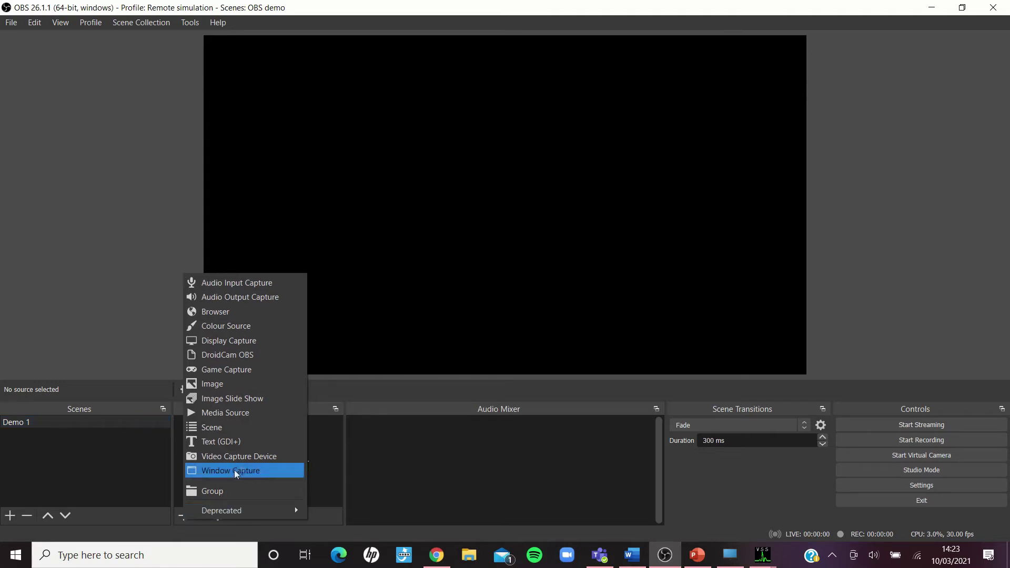
left_click(263, 456)
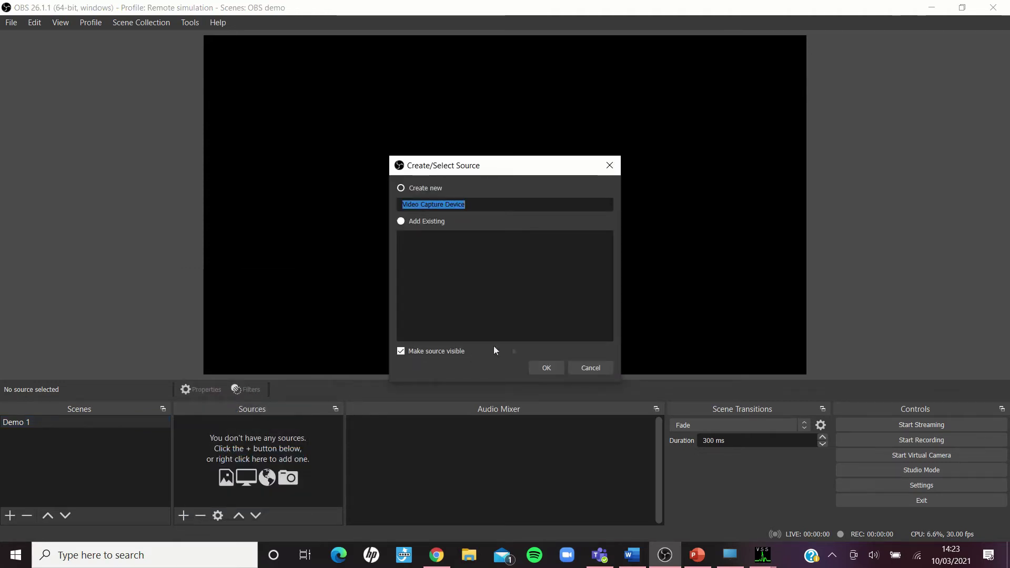
left_click(540, 371)
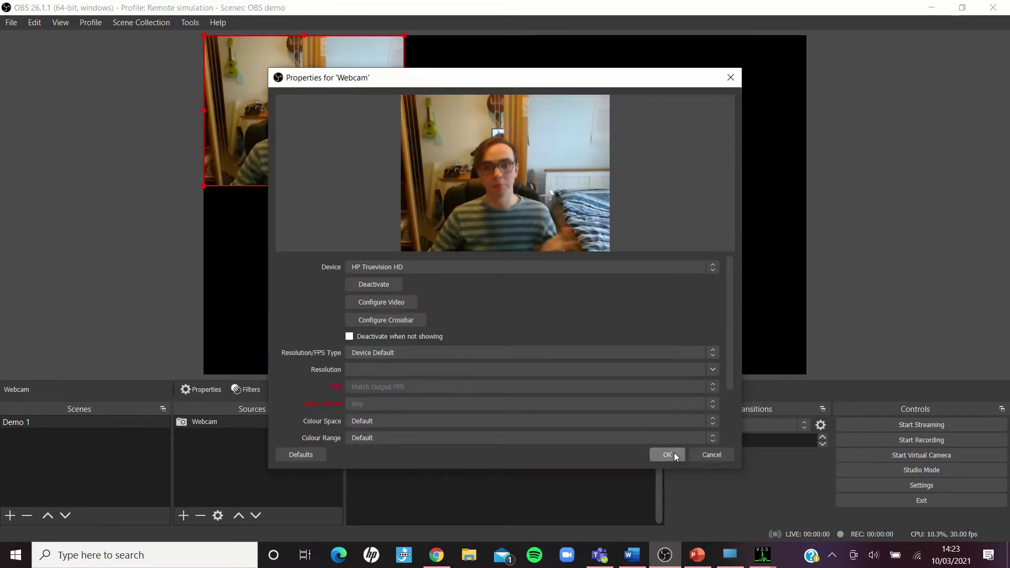
left_click(392, 302)
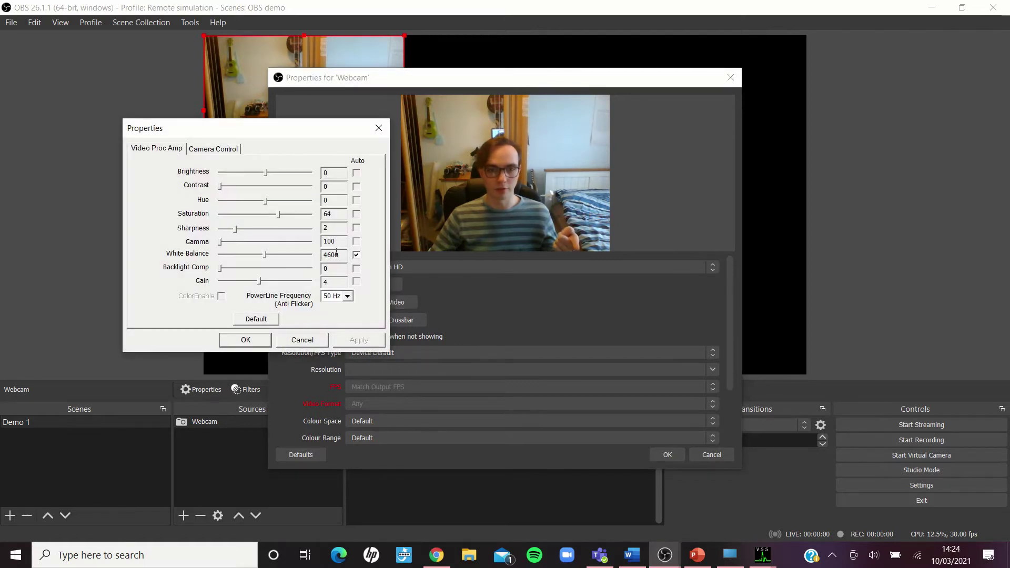
left_click(302, 340)
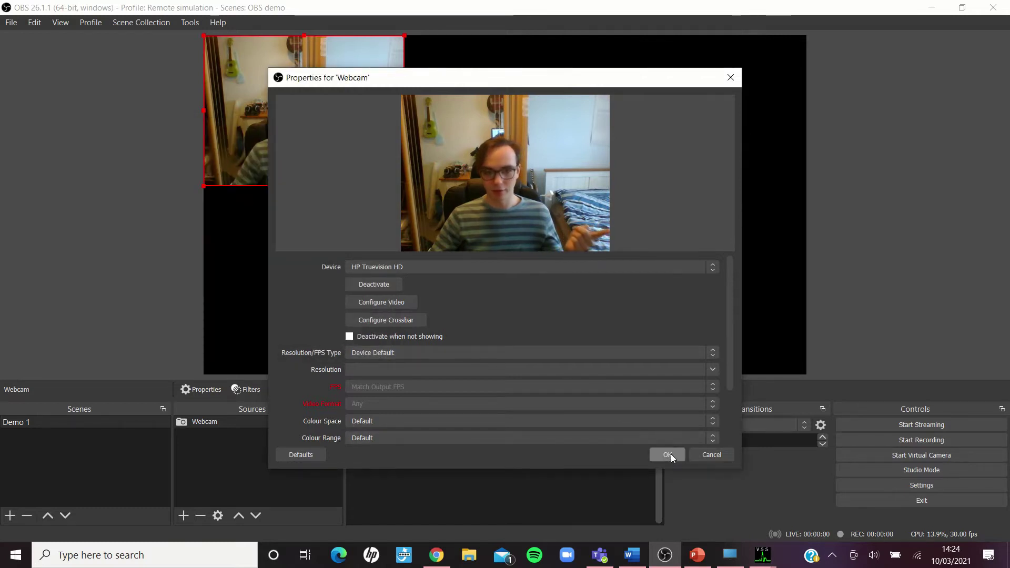
left_click(668, 454)
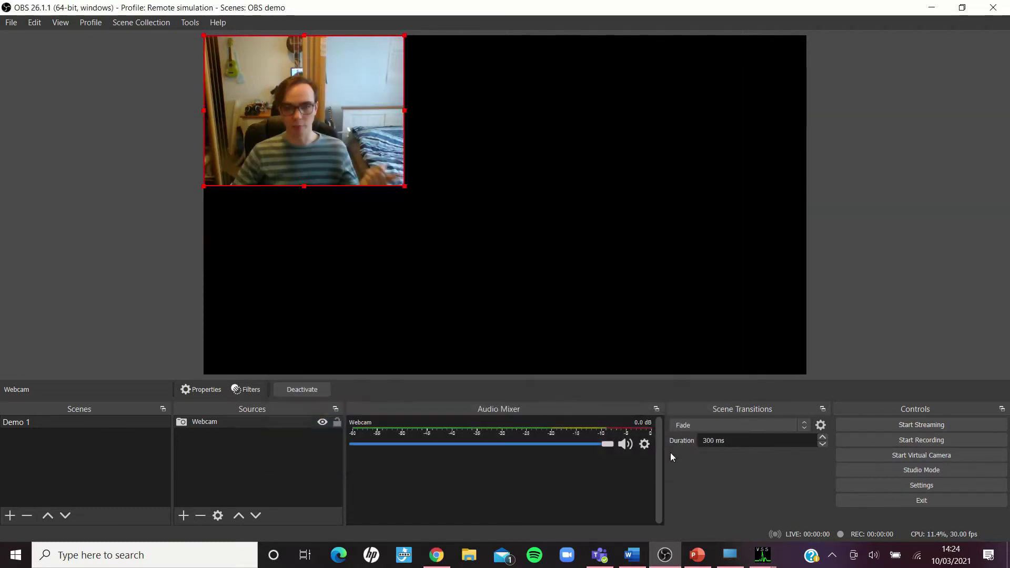
Enlarge the webcam source, crop its top edge and place it in the lower-right corner of the canvas
left_click_drag(313, 100, 454, 152)
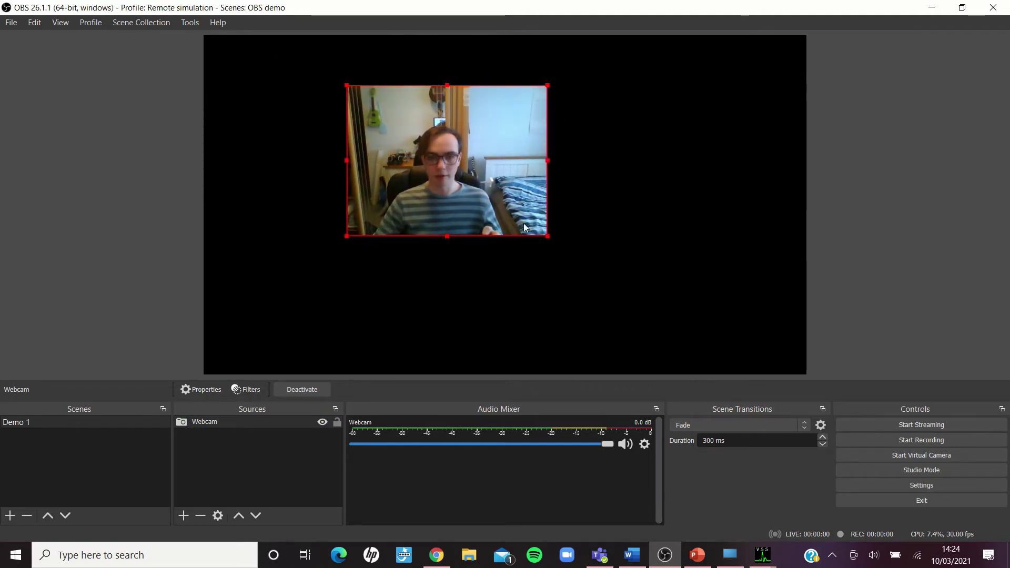
left_click_drag(549, 238, 670, 322)
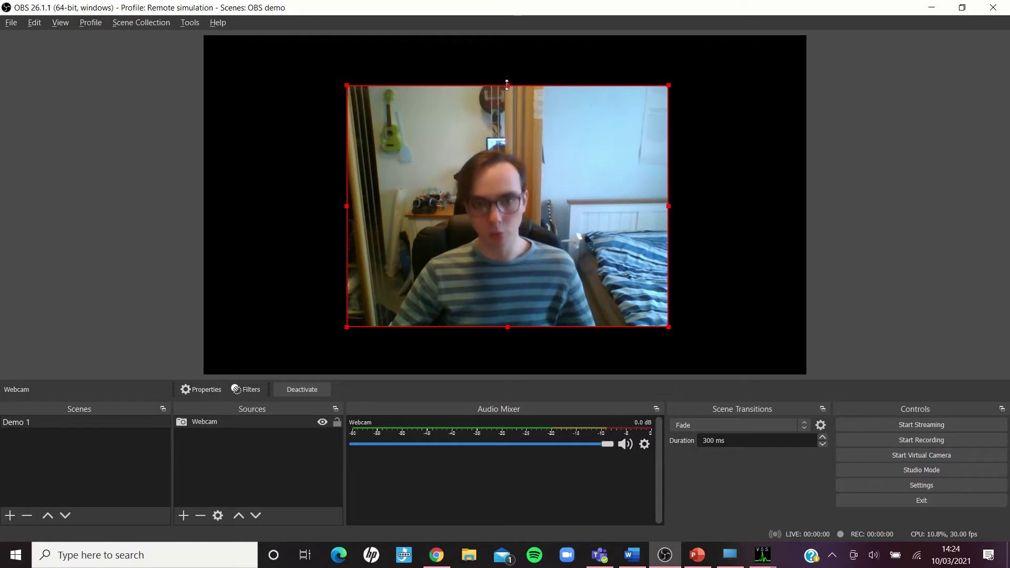
left_click_drag(506, 85, 518, 138)
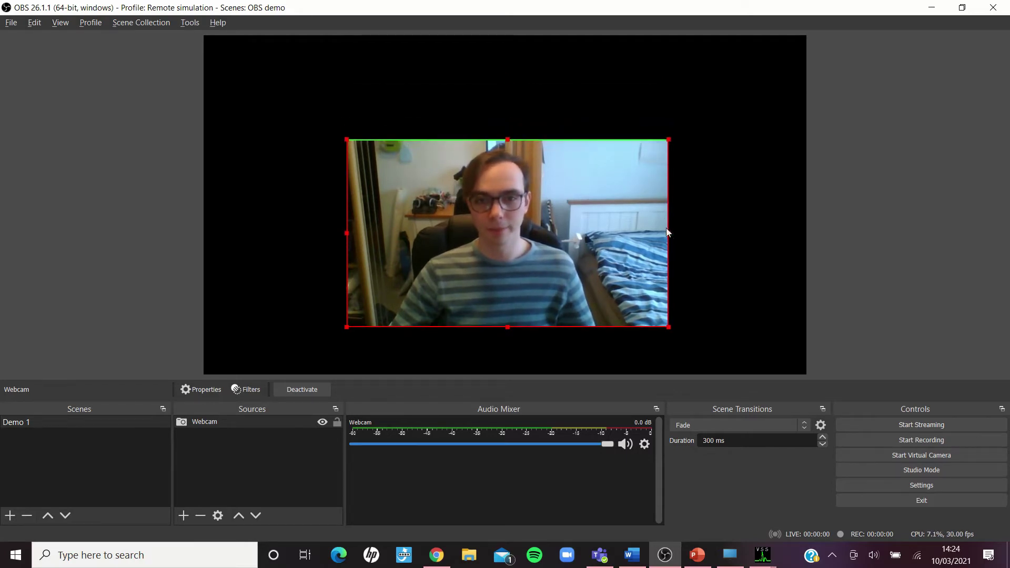
mouse_move(668, 230)
left_mouse_down()
mouse_move(616, 229)
mouse_move(667, 232)
left_mouse_up()
left_click_drag(544, 262, 682, 309)
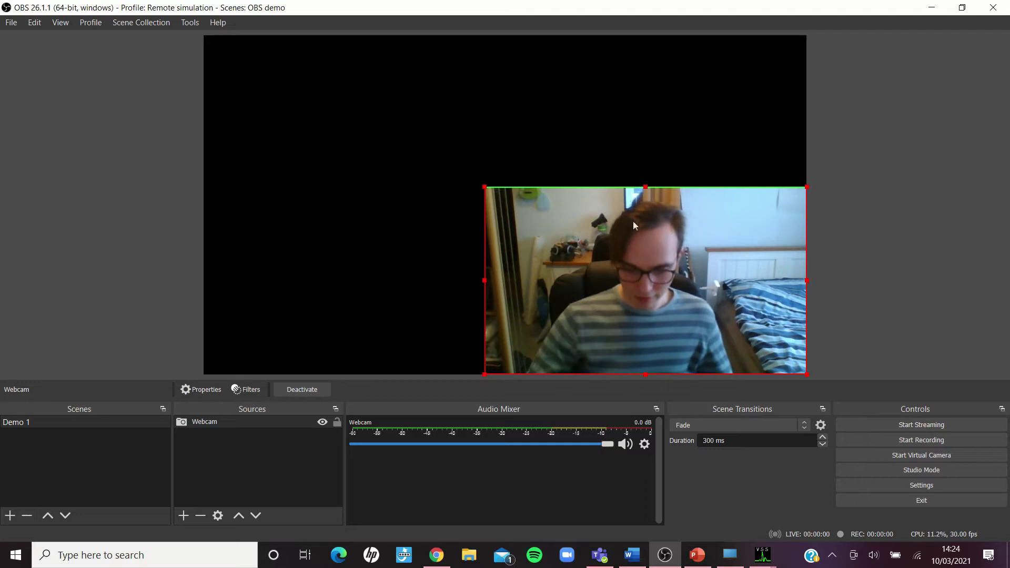
Add an image source named Logo that uses the file CSC logo.png
left_click(184, 515)
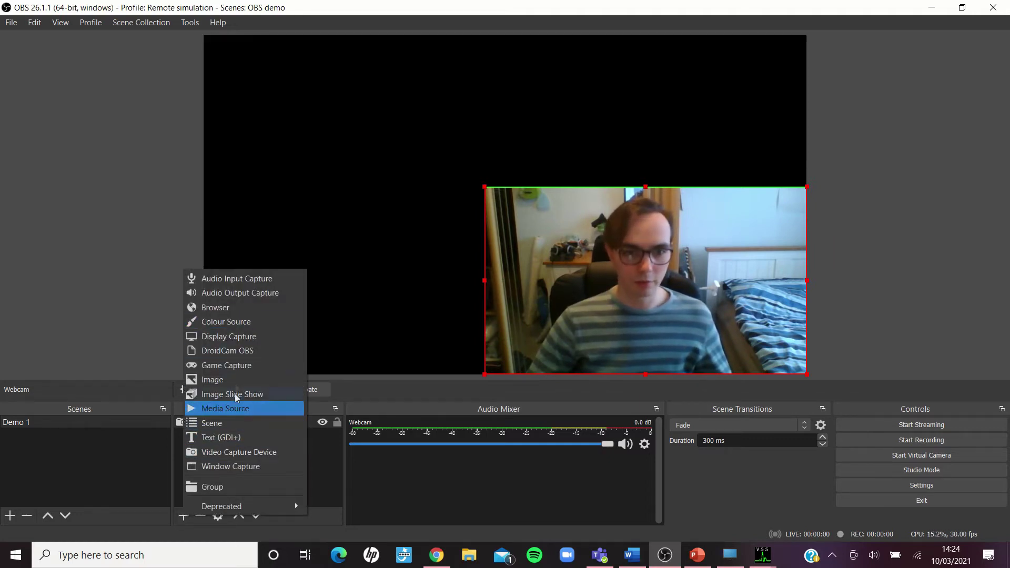
left_click(237, 379)
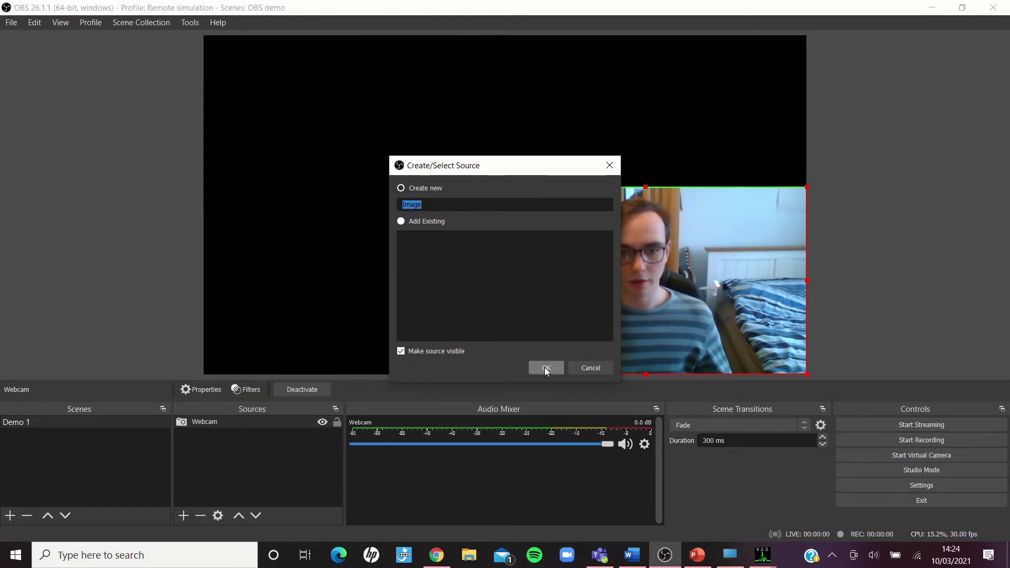
type("Logo")
left_click(545, 368)
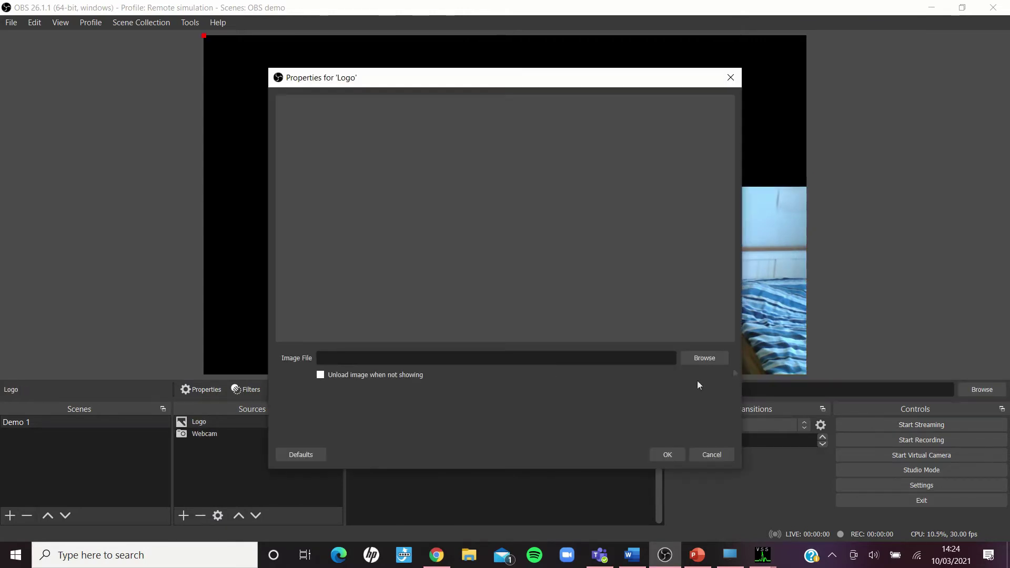
left_click(704, 358)
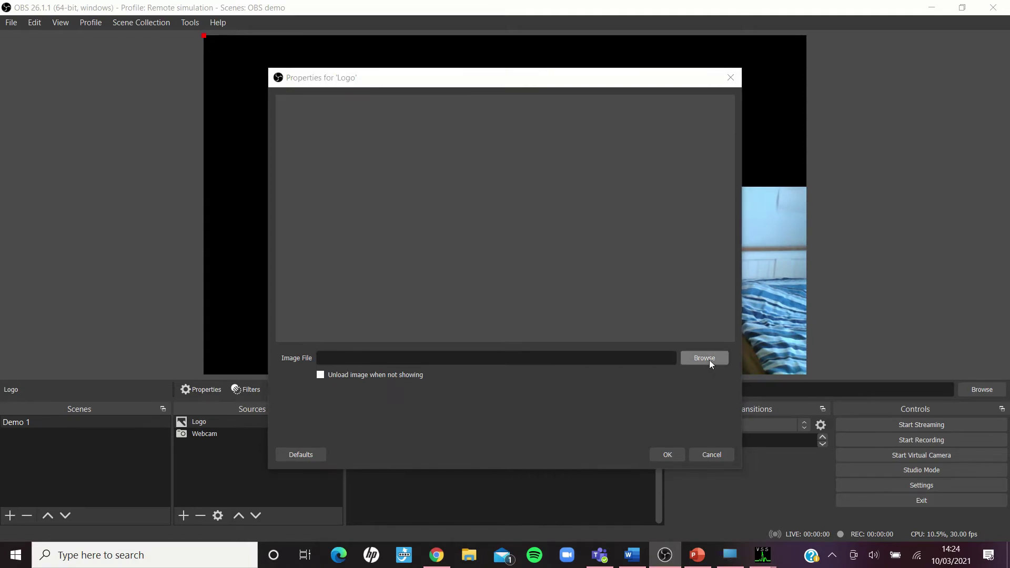
double_click(419, 206)
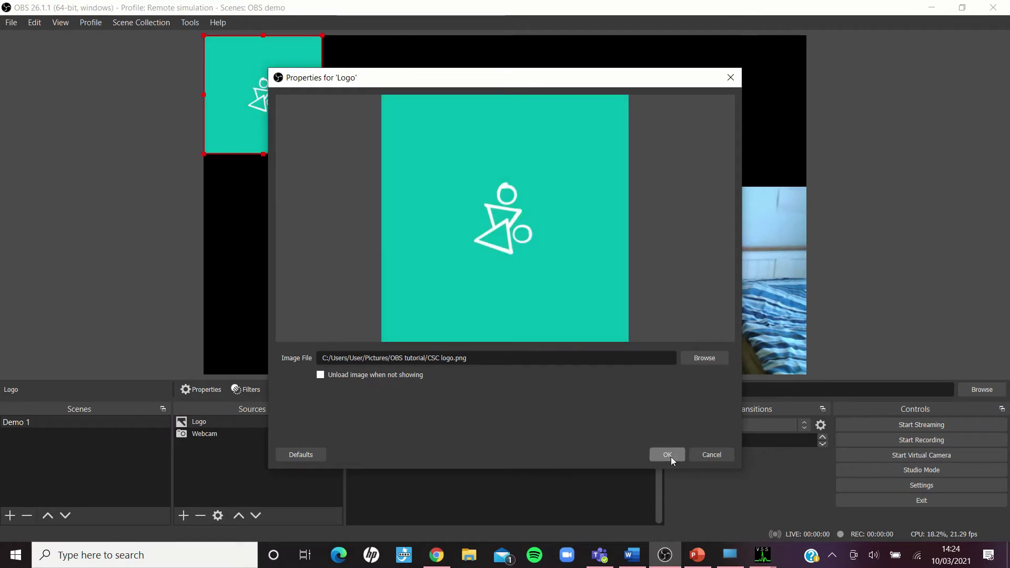
left_click(667, 454)
Scale and crop the logo to fill the canvas's lower-left area beside the webcam, matching the webcam's height
left_click_drag(289, 127, 292, 345)
left_click_drag(322, 258, 482, 257)
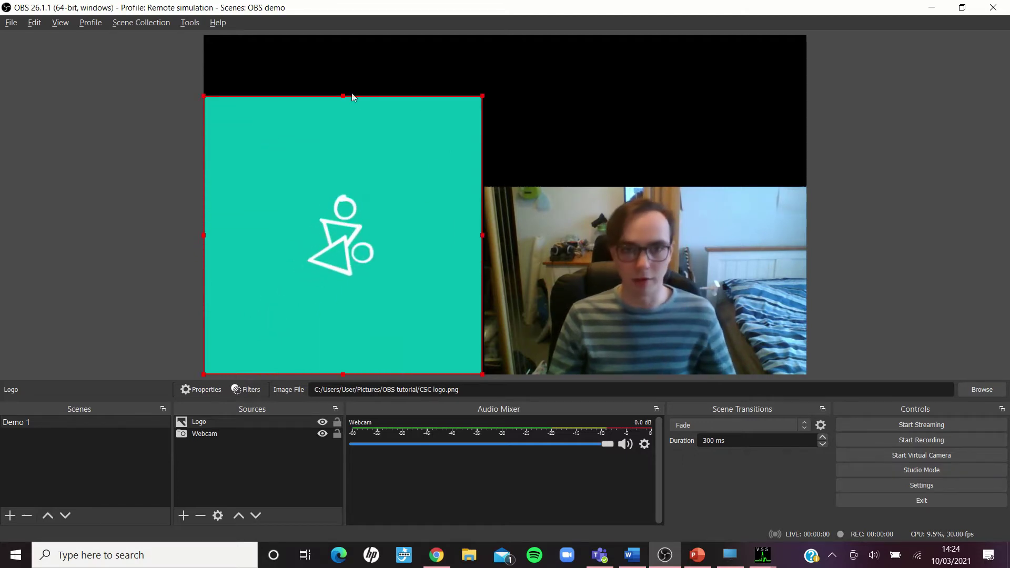
left_click_drag(344, 96, 343, 134)
left_click_drag(344, 373, 344, 319)
left_click_drag(364, 206, 366, 267)
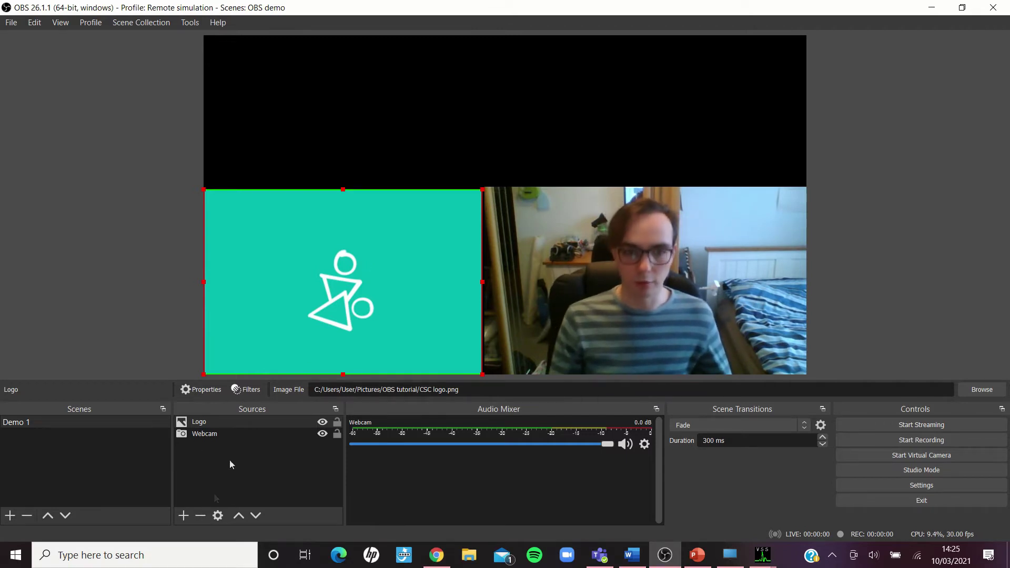
Add an image source named Blood gas that uses the file Scenario 1 BG 13-1-2021.jpg
left_click(184, 516)
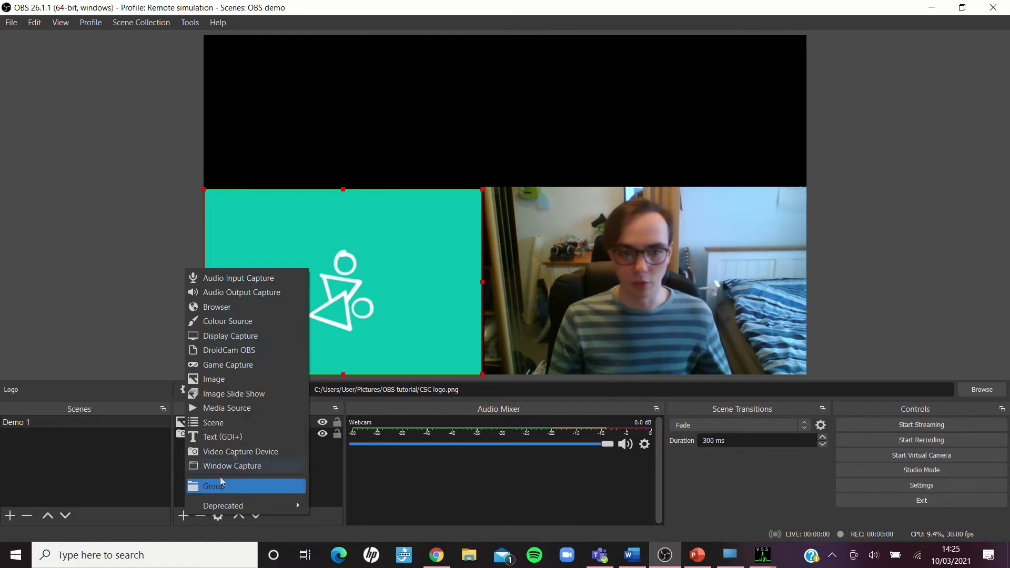
left_click(237, 379)
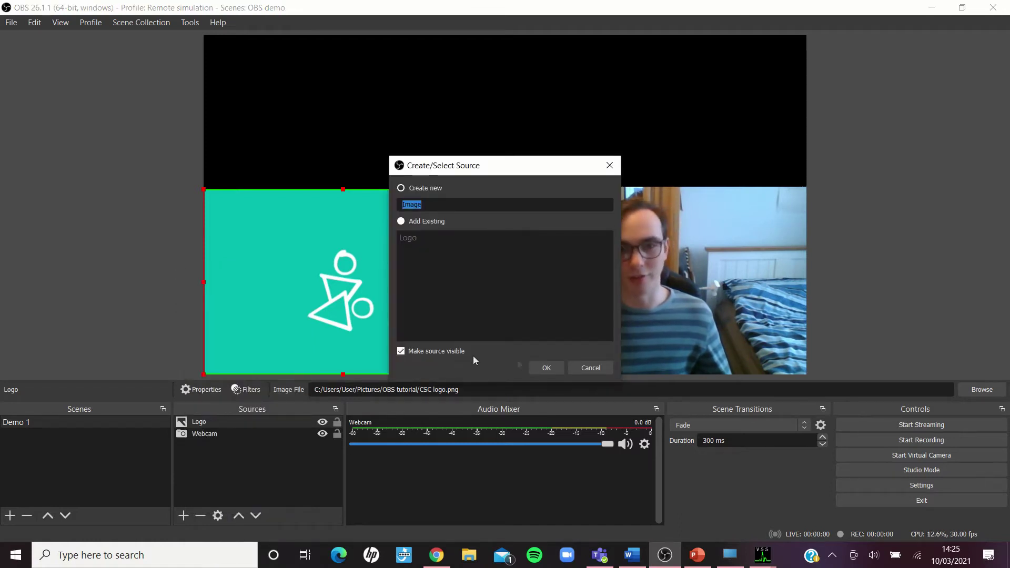
type("Bl")
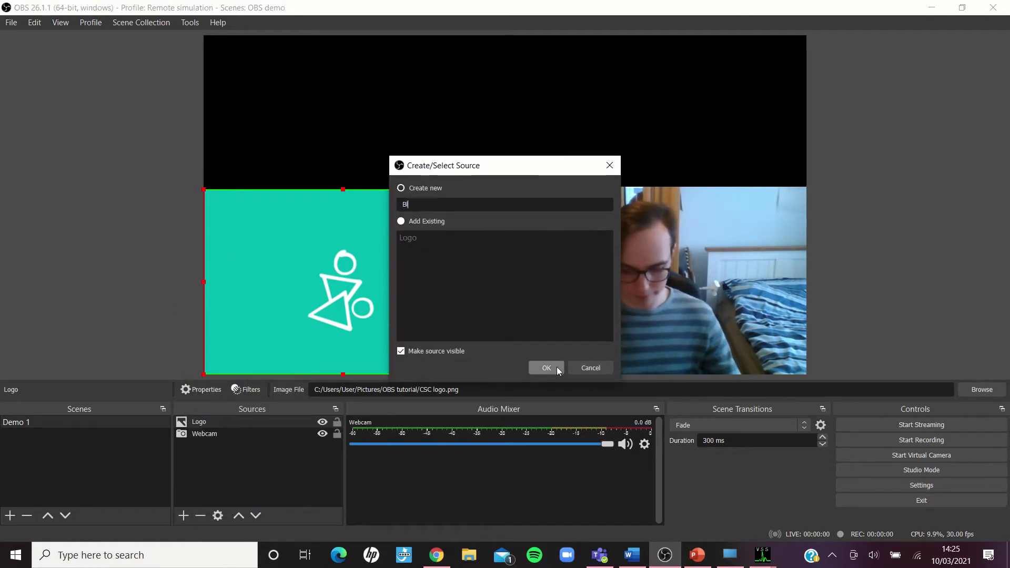
type("ood gas")
left_click(557, 367)
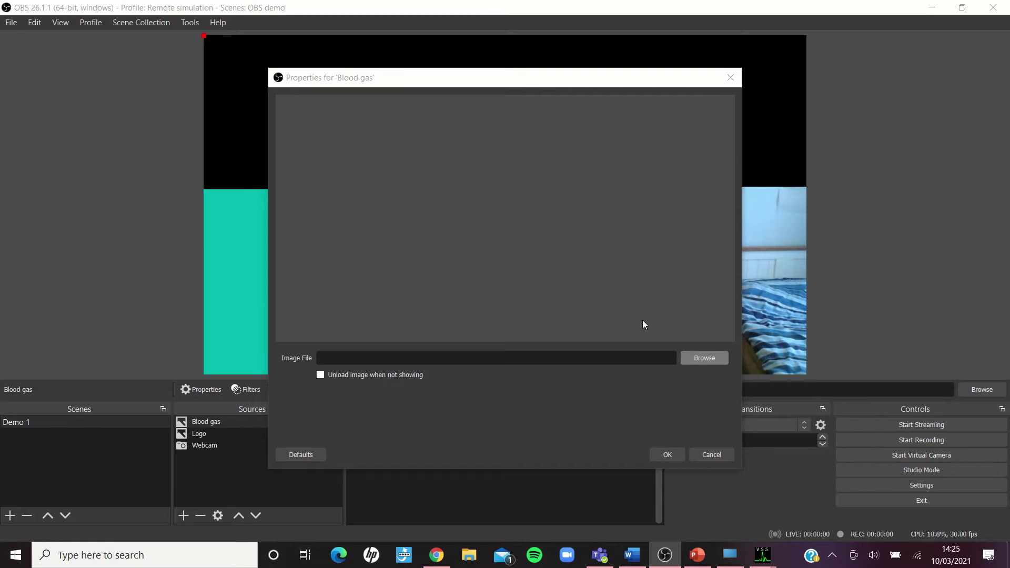
left_click(704, 358)
double_click(509, 213)
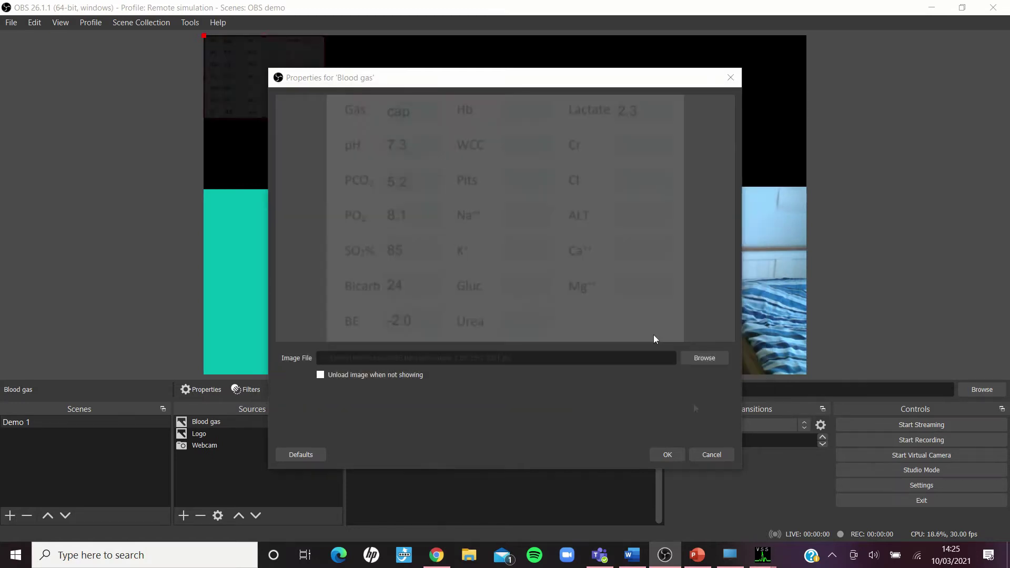
left_click(679, 456)
Enlarge the blood gas image and centre it over the logo, test its visibility toggle and leave it hidden
left_click_drag(306, 120, 450, 360)
mouse_move(387, 295)
left_mouse_down()
mouse_move(403, 306)
mouse_move(402, 296)
left_mouse_up()
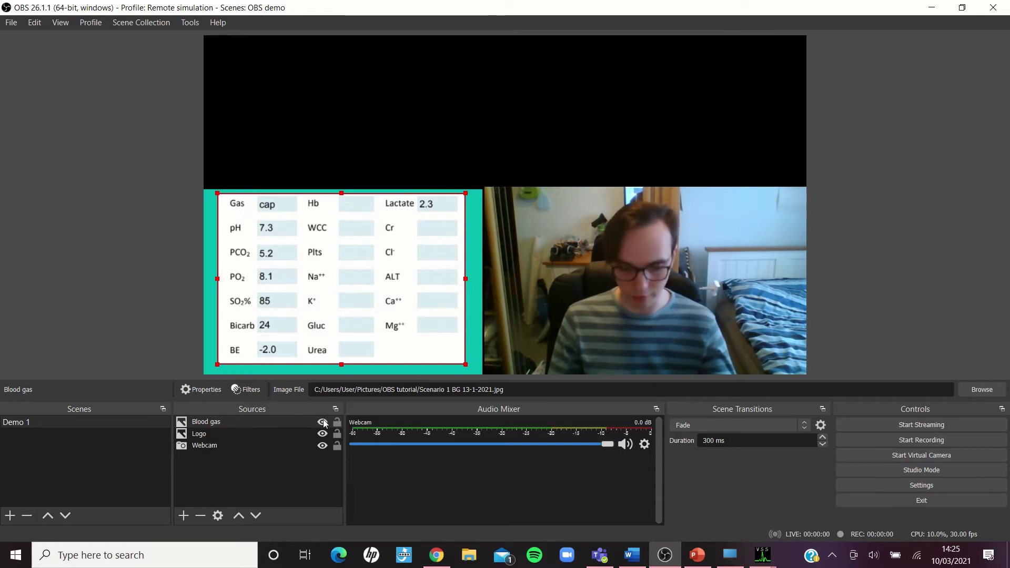
left_click(323, 422)
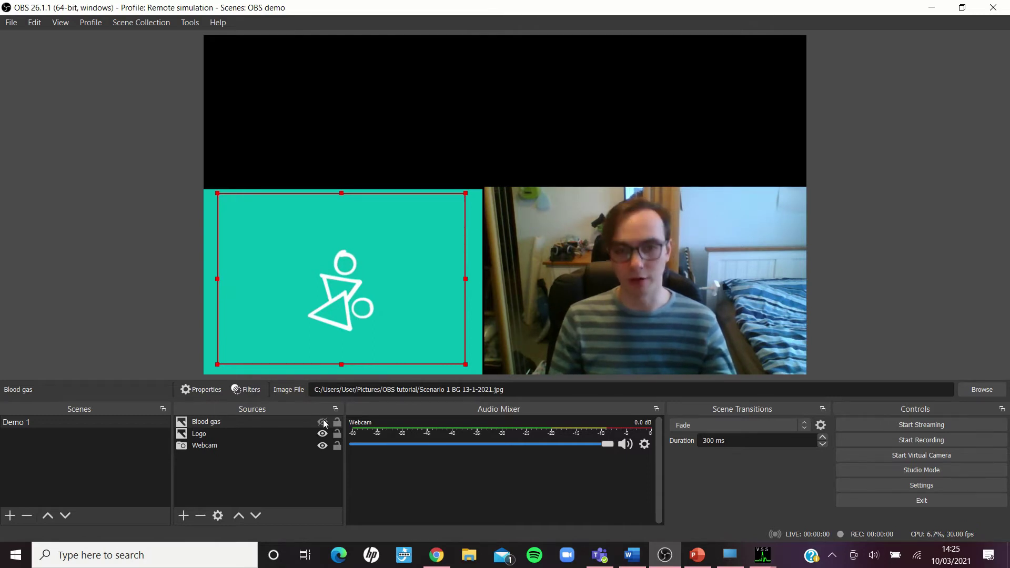
left_click(323, 421)
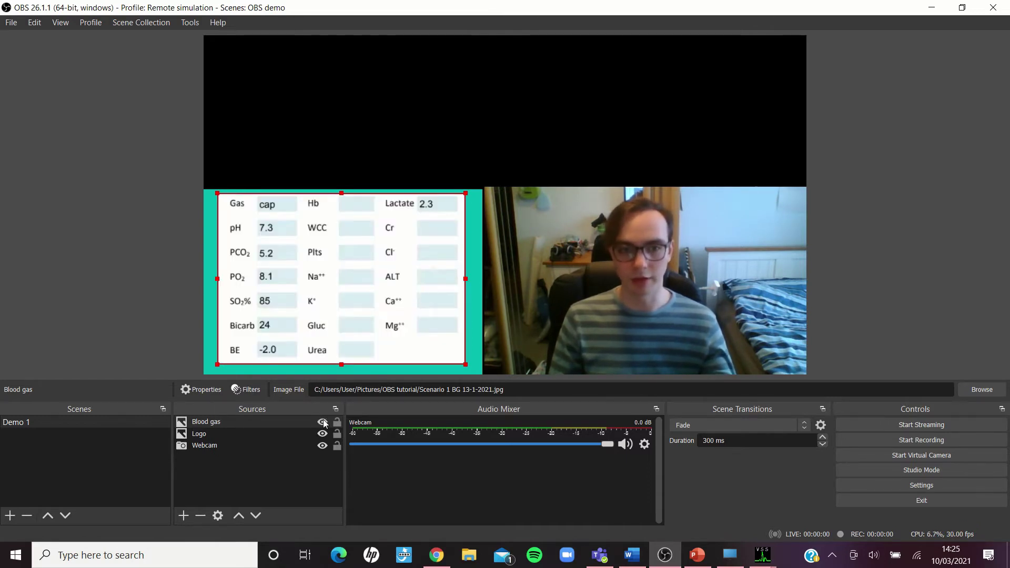
left_click(323, 422)
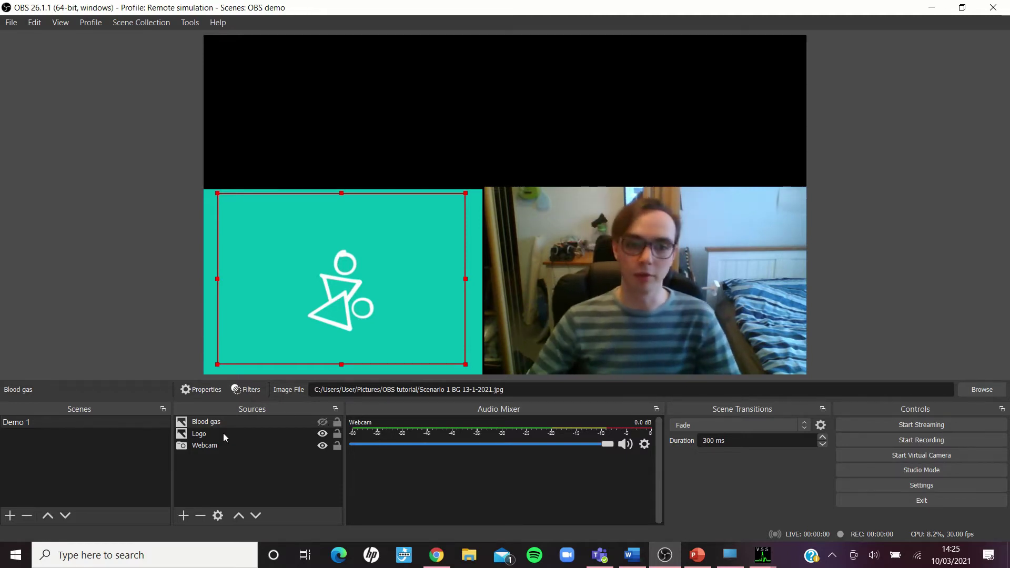
Add a window capture source named Monitor
left_click(184, 518)
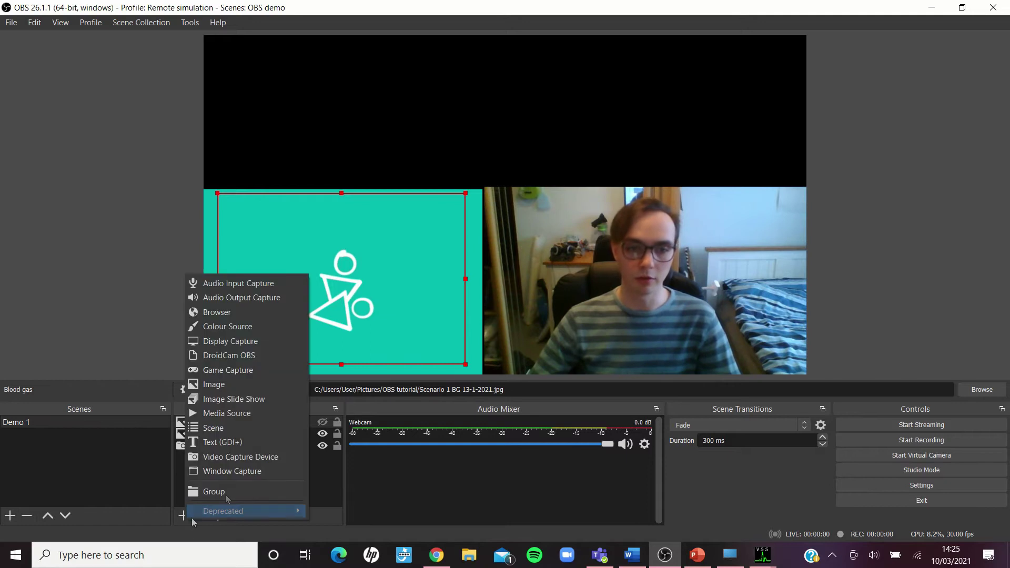
left_click(243, 470)
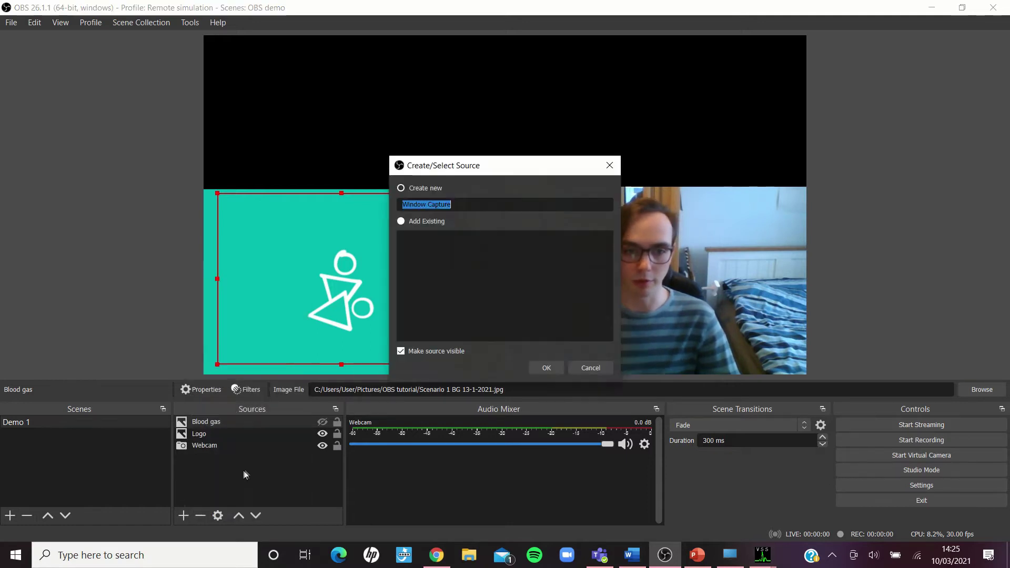
type("Monitor")
left_click(556, 372)
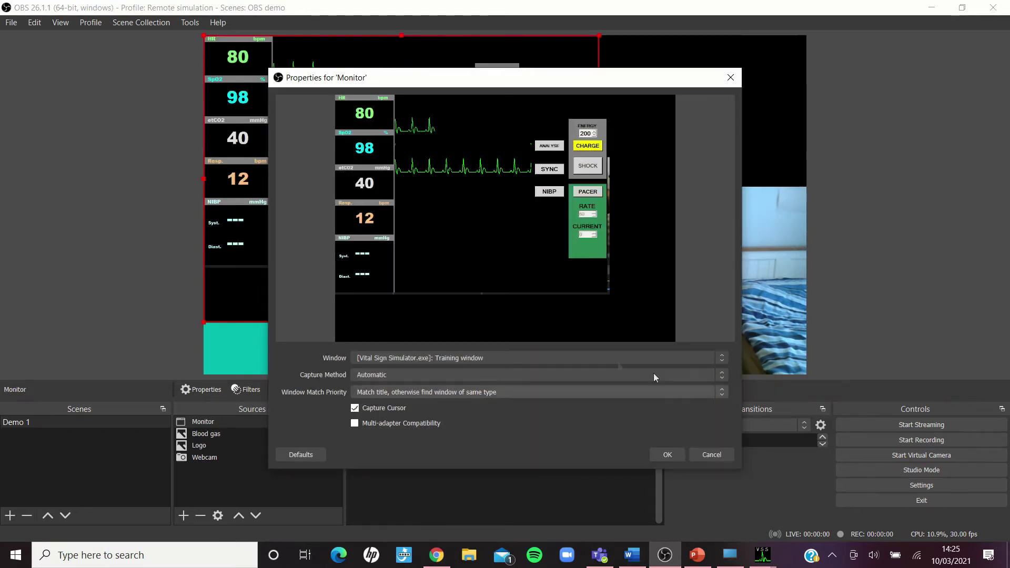
Set the Monitor source to capture the Vital Sign Simulator.exe Training window and accept its properties
left_click(610, 361)
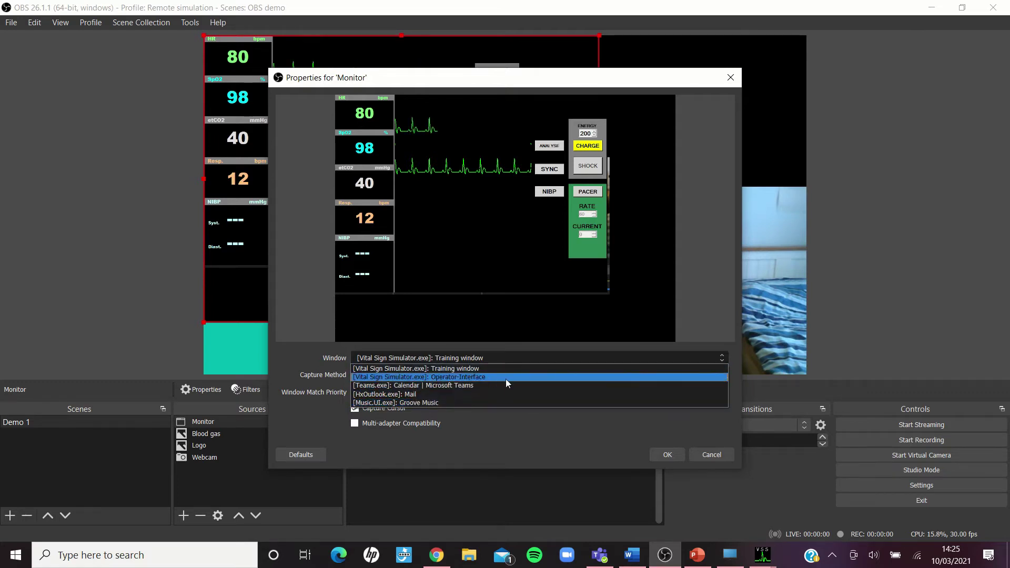
left_click(490, 376)
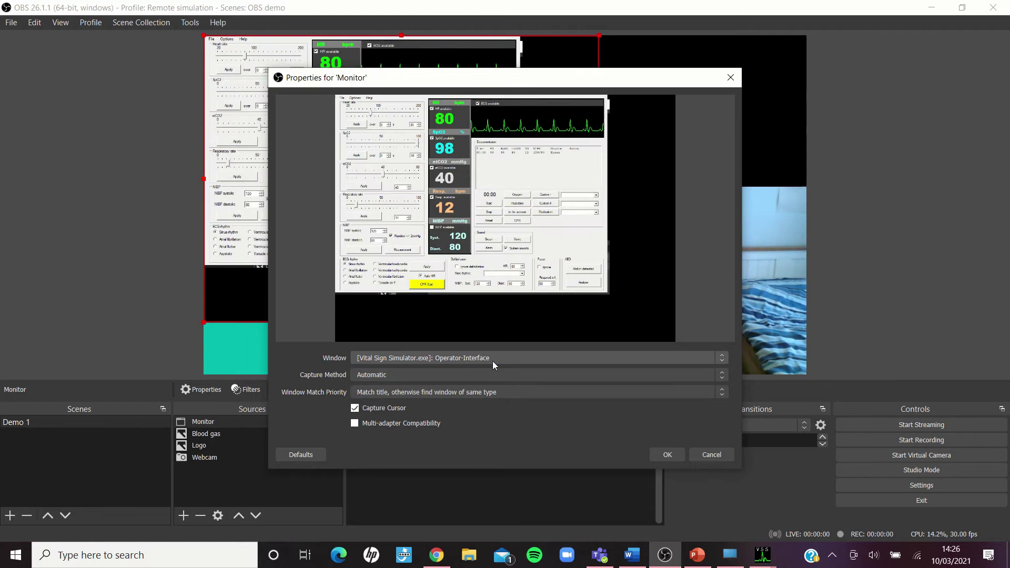
left_click(492, 360)
left_click(494, 370)
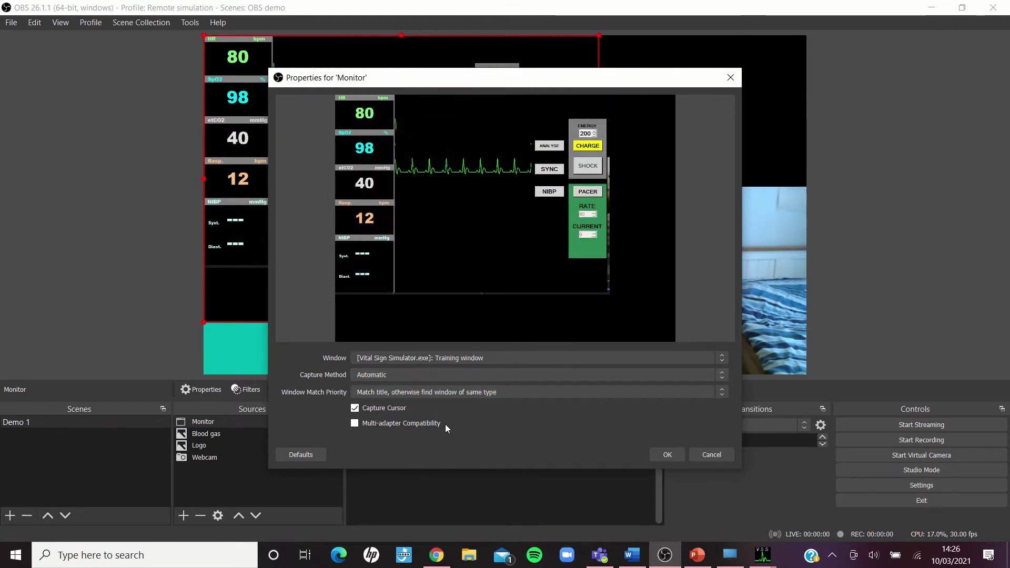
left_click(436, 393)
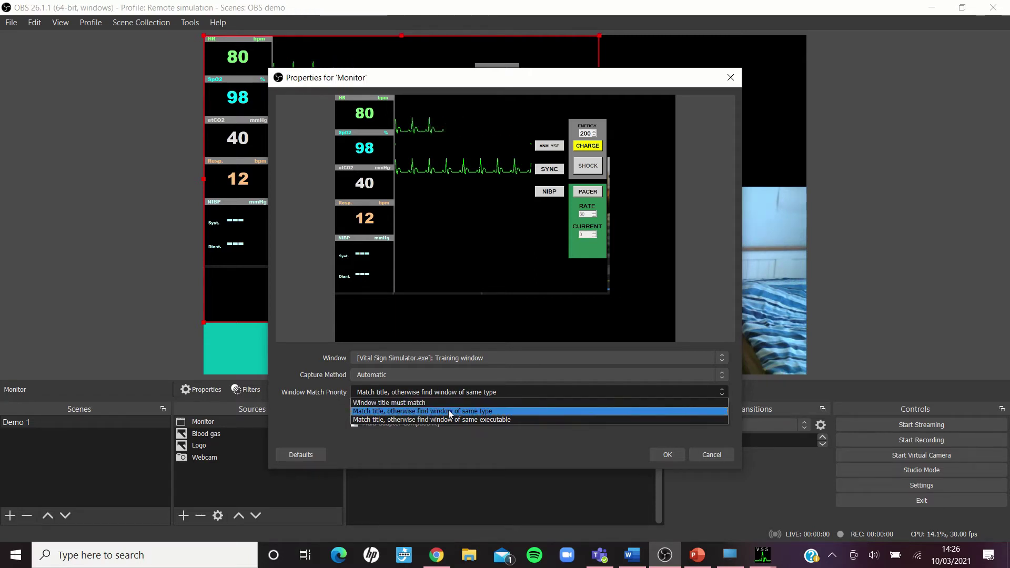
left_click(596, 441)
left_click(667, 454)
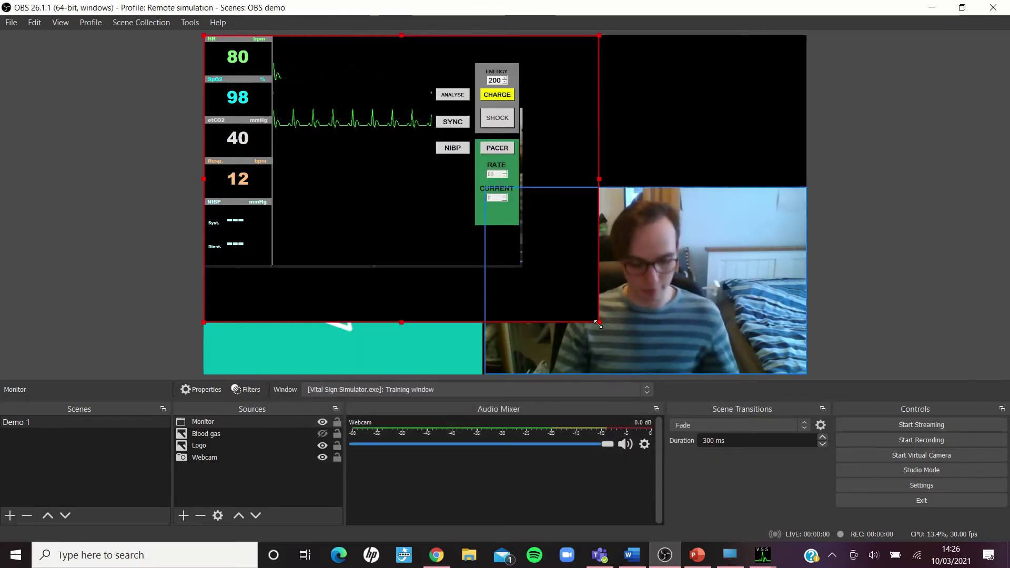
Shrink the Monitor capture to fit above the logo in the canvas corner and place the Logo source above it in the source order
left_click_drag(598, 324, 456, 222)
left_click_drag(367, 165, 376, 164)
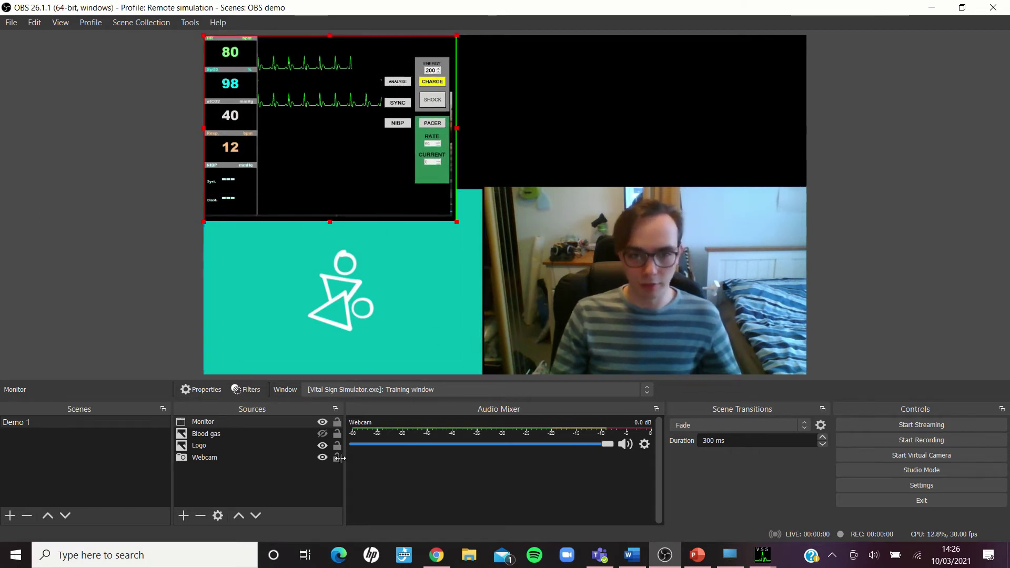
left_click_drag(252, 444, 251, 417)
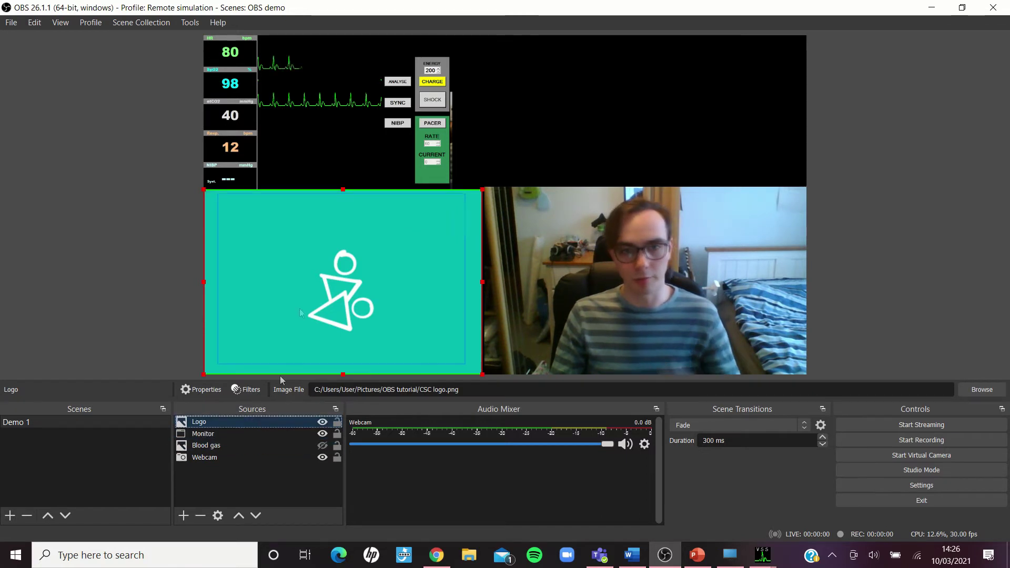
left_click(390, 139)
left_click_drag(457, 221, 427, 187)
mouse_move(429, 118)
left_mouse_down()
mouse_move(456, 120)
mouse_move(438, 122)
left_mouse_up()
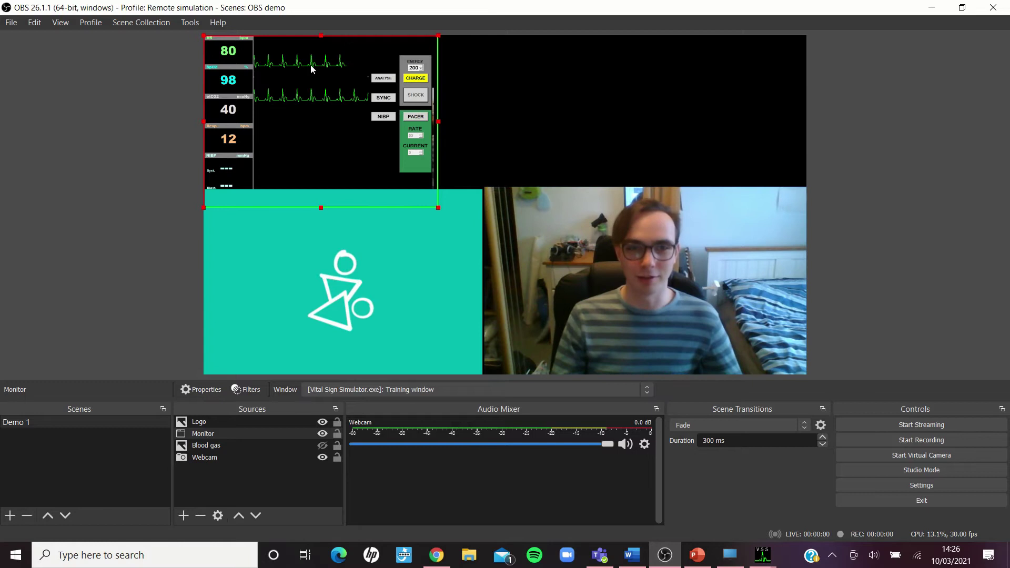
mouse_move(438, 208)
left_mouse_down()
mouse_move(498, 263)
mouse_move(425, 193)
left_mouse_up()
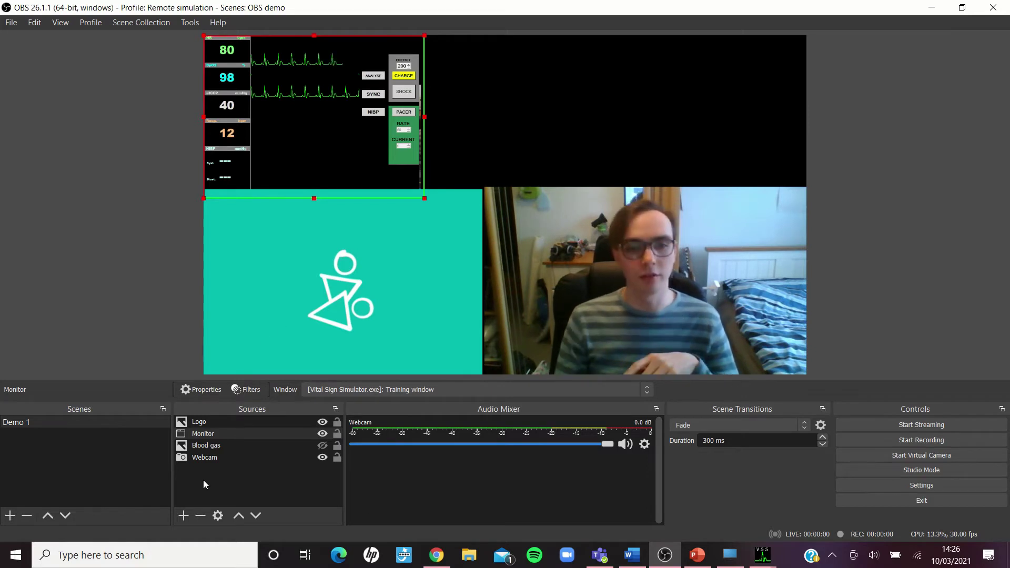
Add a text source with the default name that reads "Hello World"
left_click(184, 516)
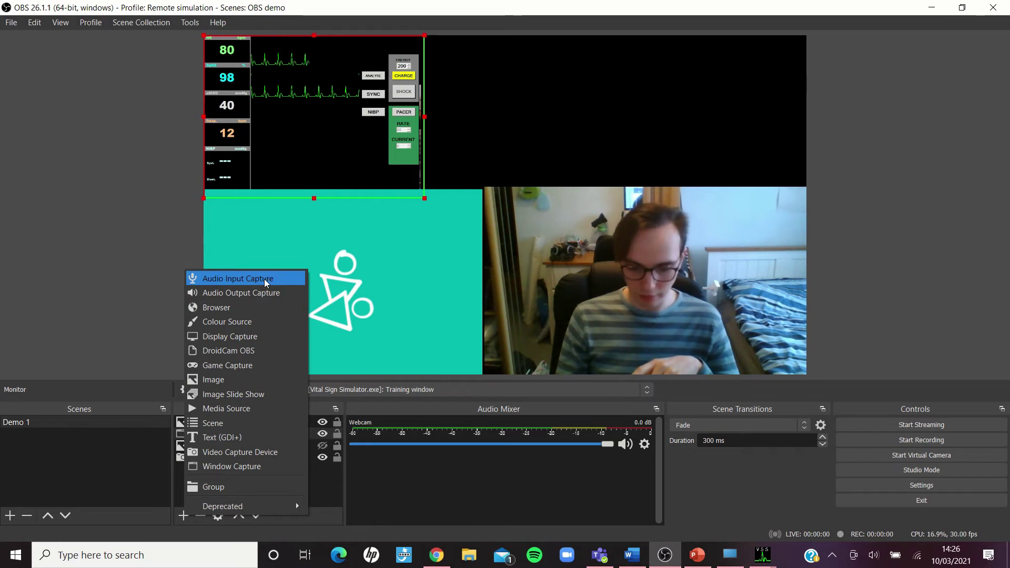
left_click(238, 439)
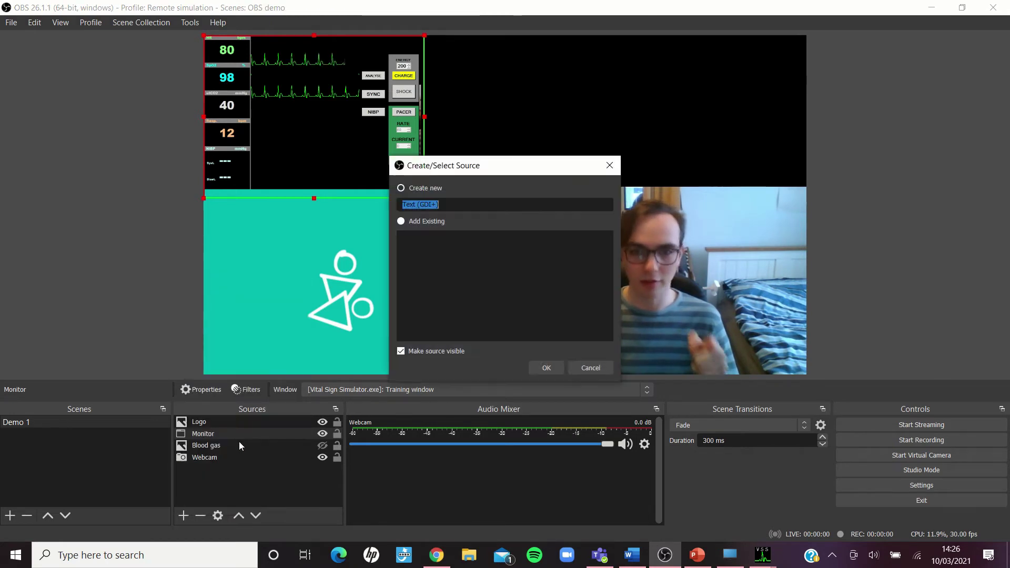
left_click(557, 368)
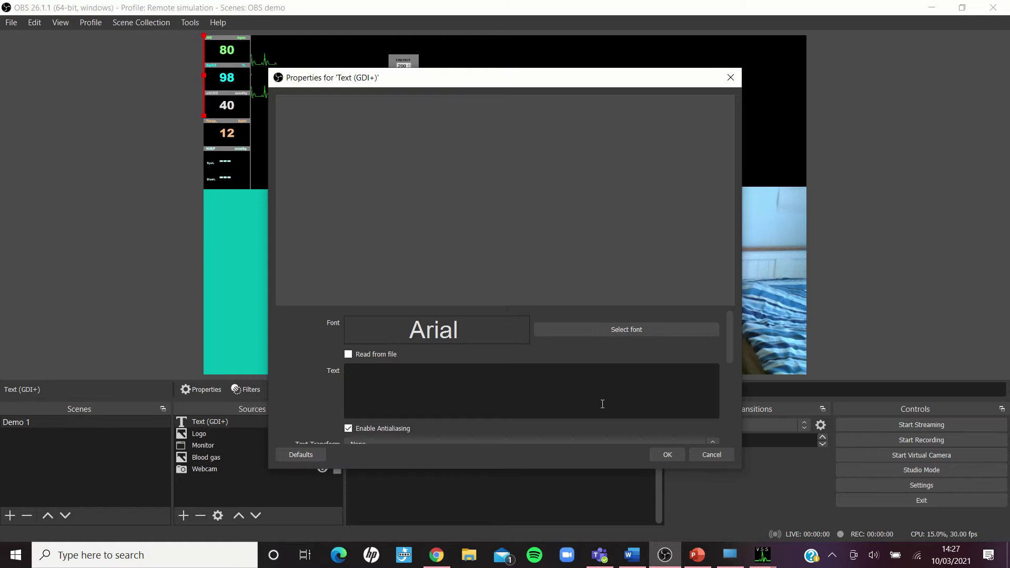
type("Helo")
key("BackSpace")
type("lo World")
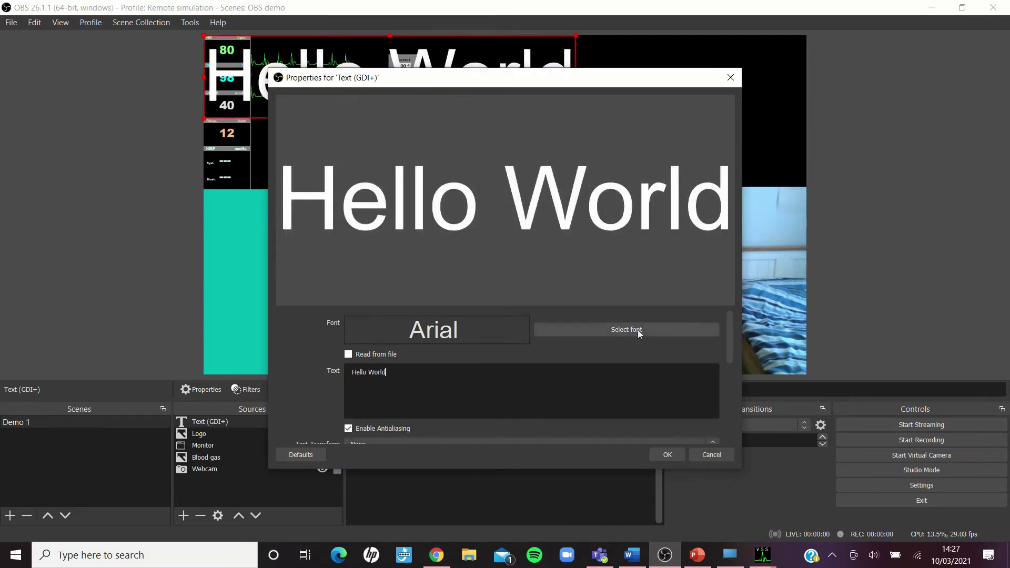
Set the Hello World text to Arial Regular at size 72
left_click(638, 331)
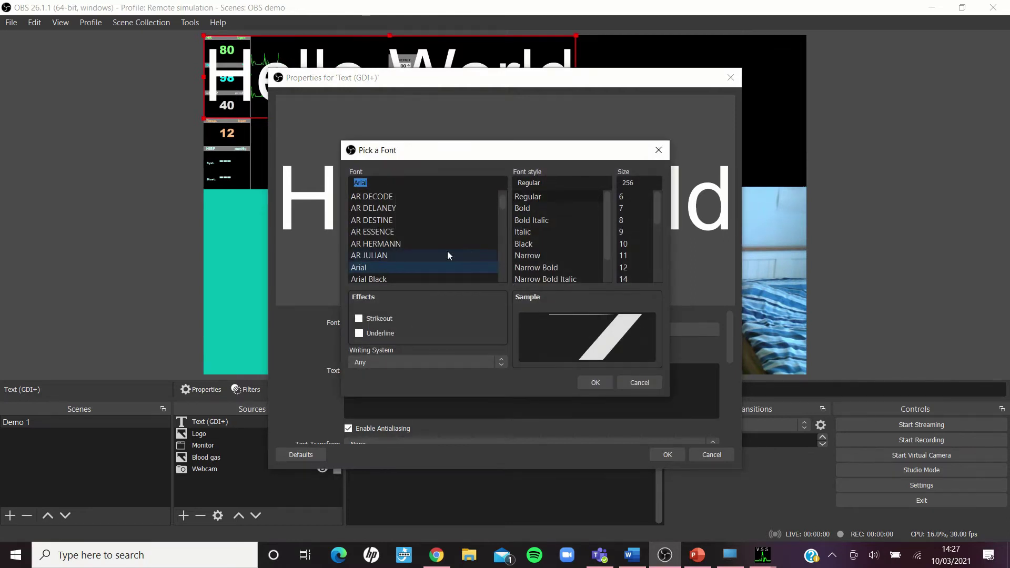
scroll(447, 250, "down", 4)
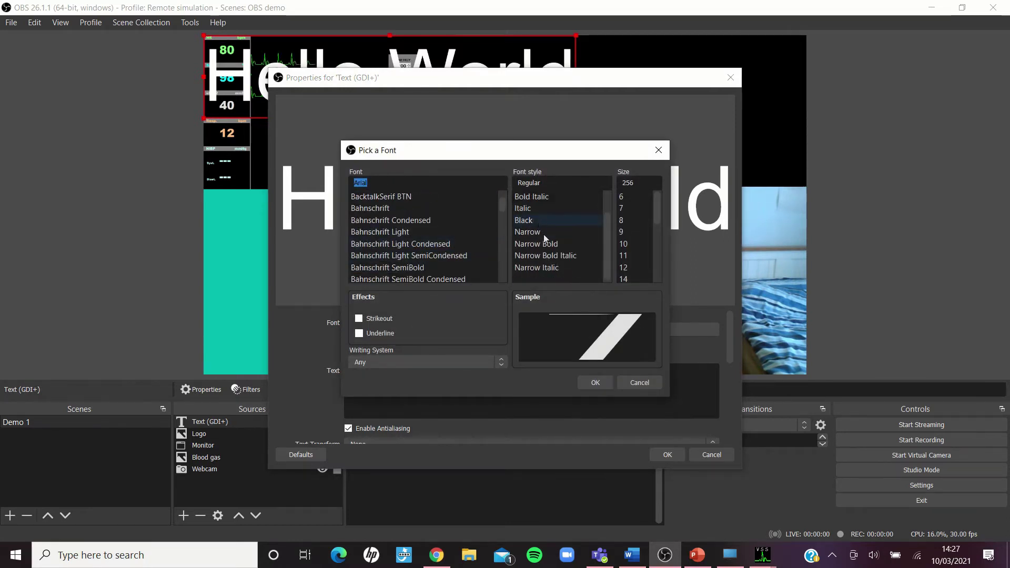
scroll(635, 263, "down", 4)
left_click(636, 263)
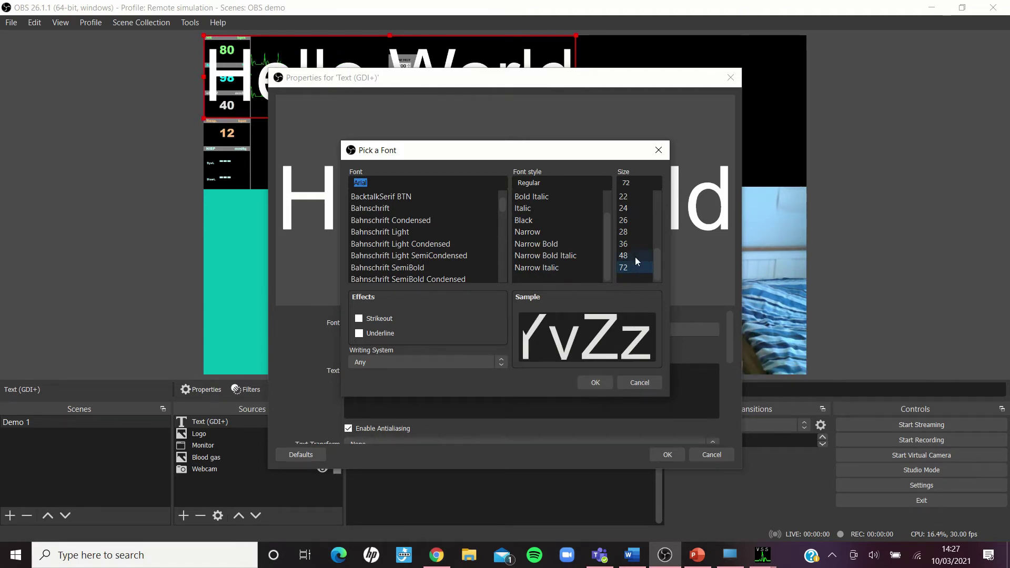
left_click(604, 383)
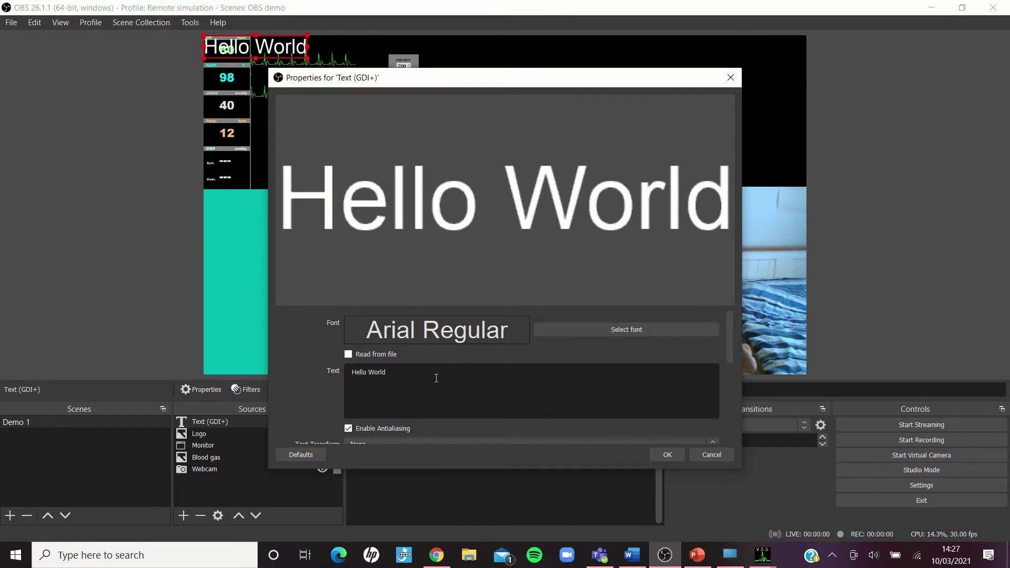
Raise the text's black background opacity to about 50% and place the text over the logo area, above the figure
scroll(443, 376, "down", 3)
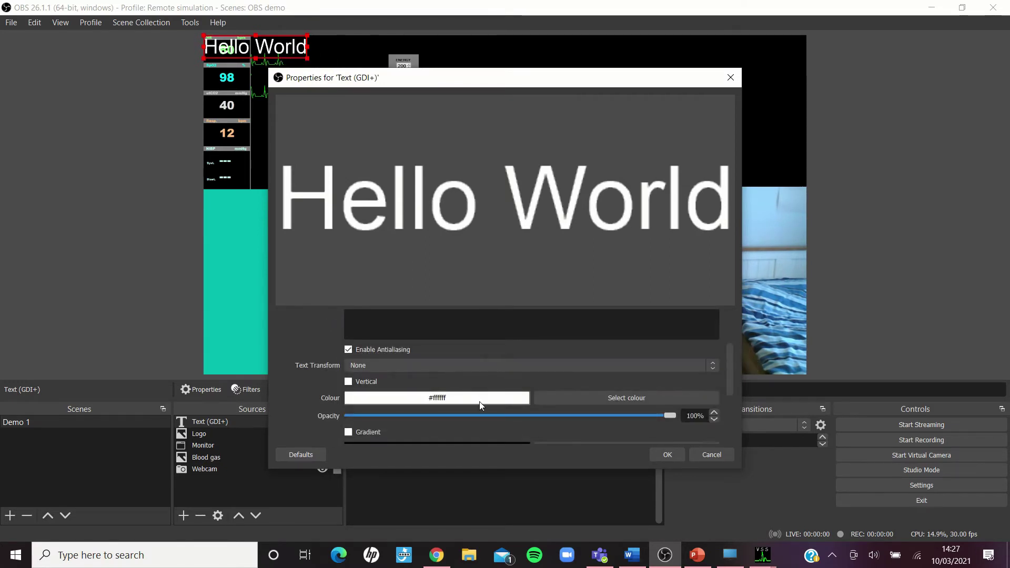
scroll(481, 402, "down", 3)
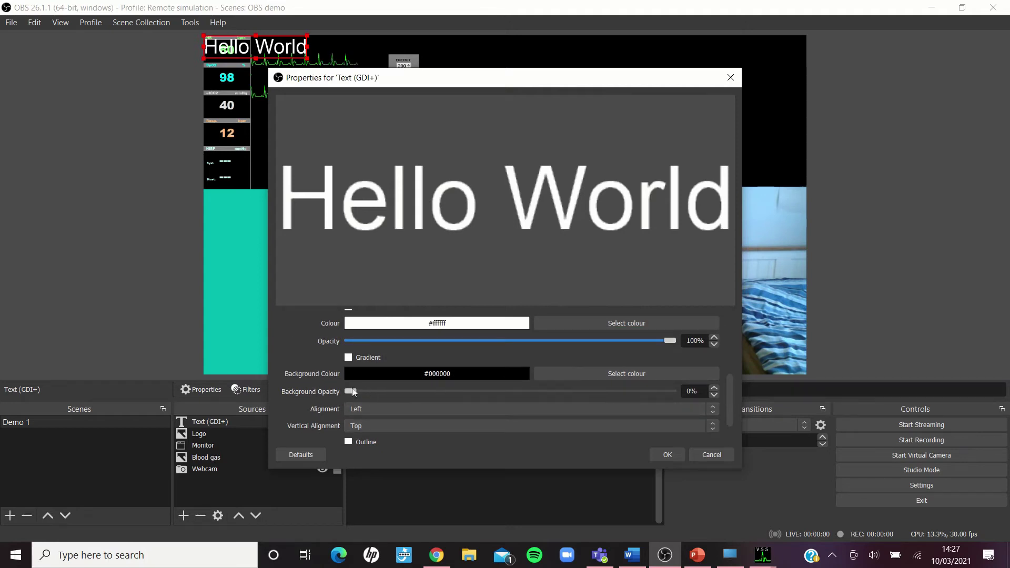
left_click_drag(351, 392, 493, 403)
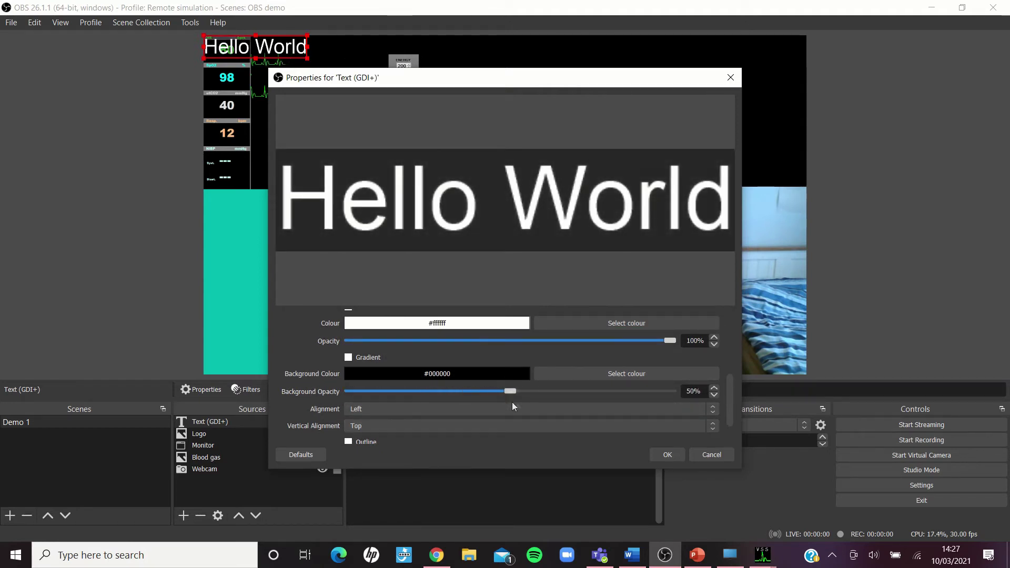
left_click(664, 453)
left_click_drag(284, 56, 369, 218)
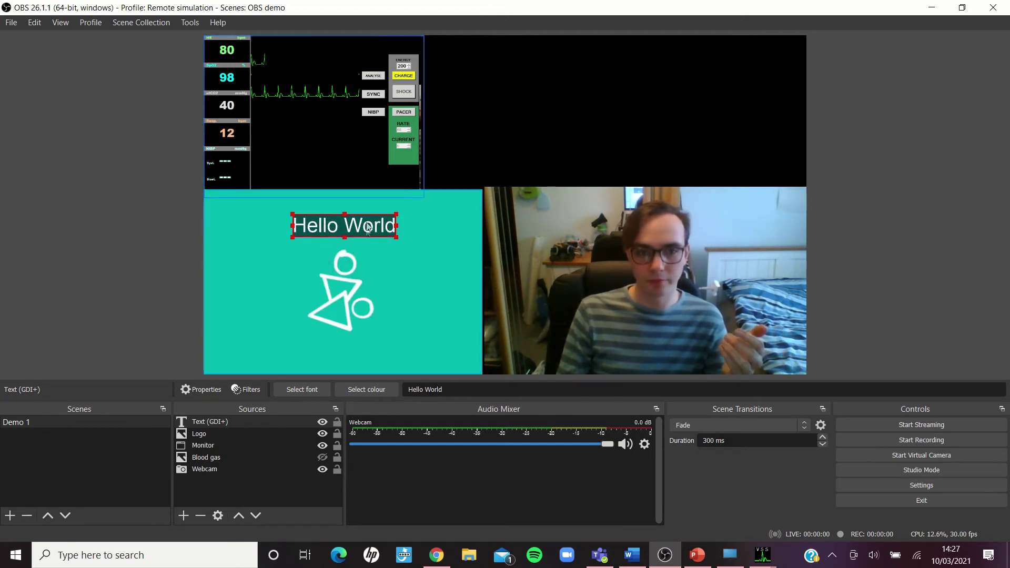
Change the wording of the text source over the logo to "Scenario 1"
double_click(257, 421)
left_click_drag(447, 372, 300, 355)
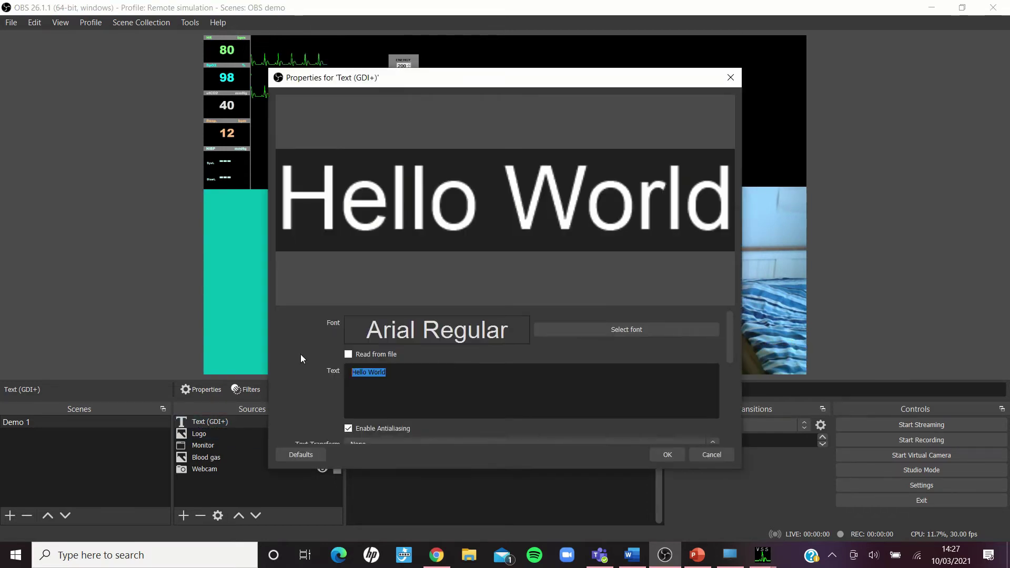
type("Scenario 1")
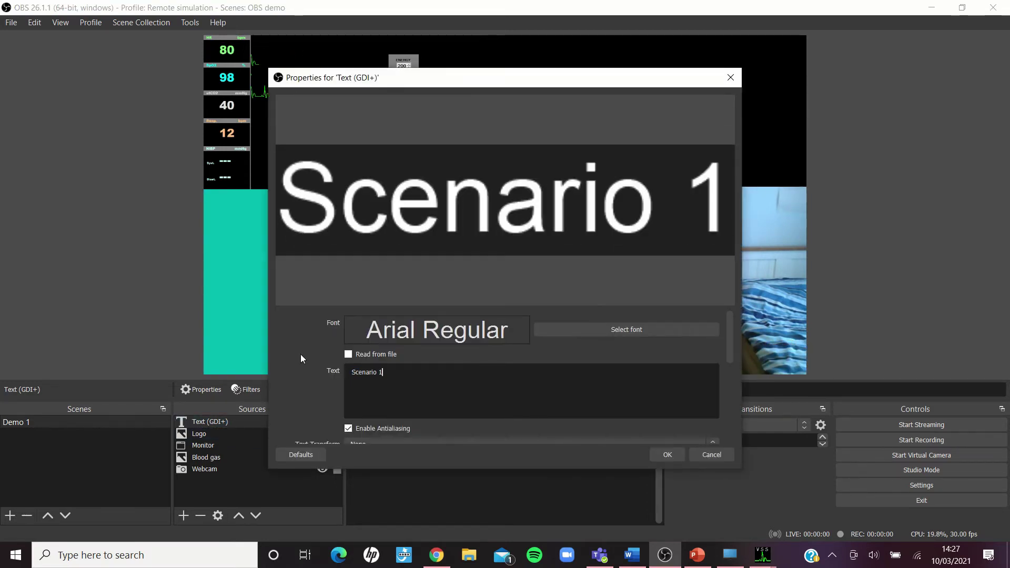
left_click(681, 456)
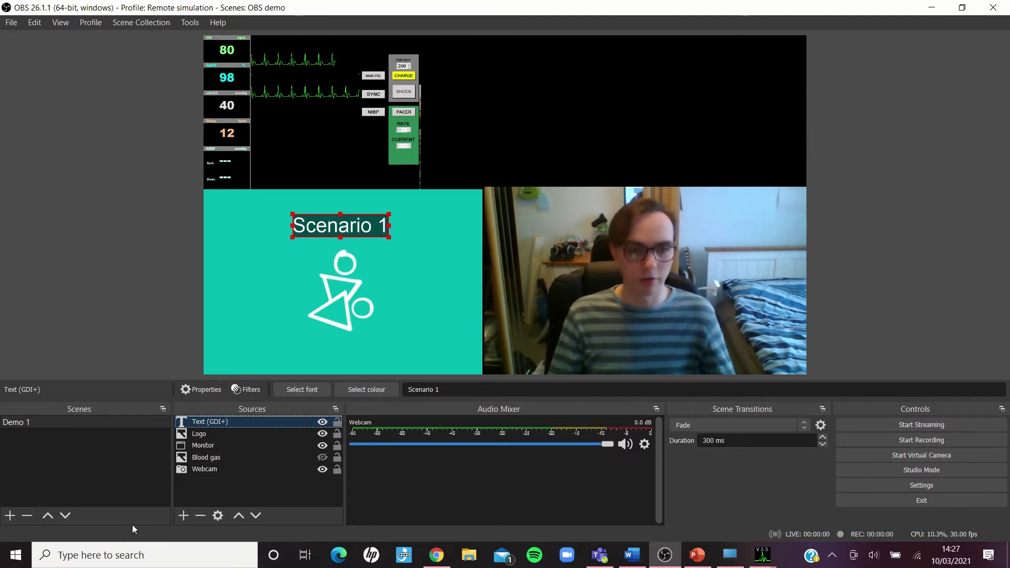
Add a new scene named Screensaver
left_click(10, 515)
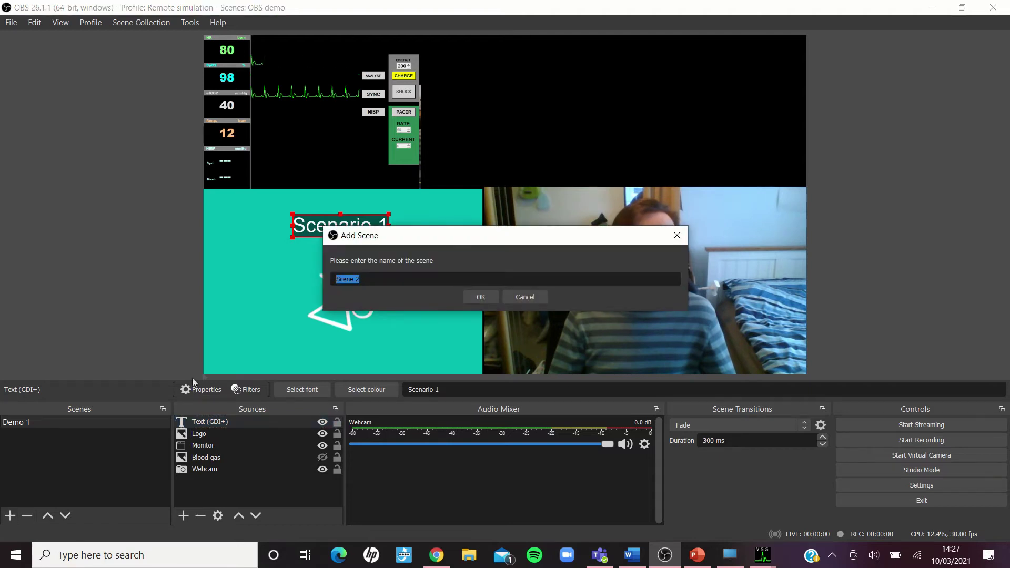
type("Screensaver")
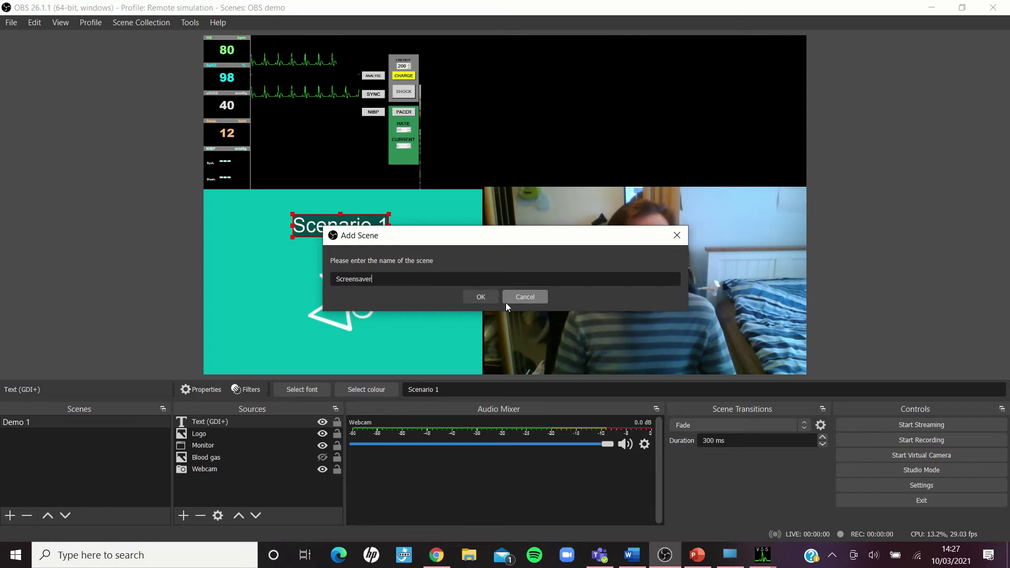
left_click(472, 294)
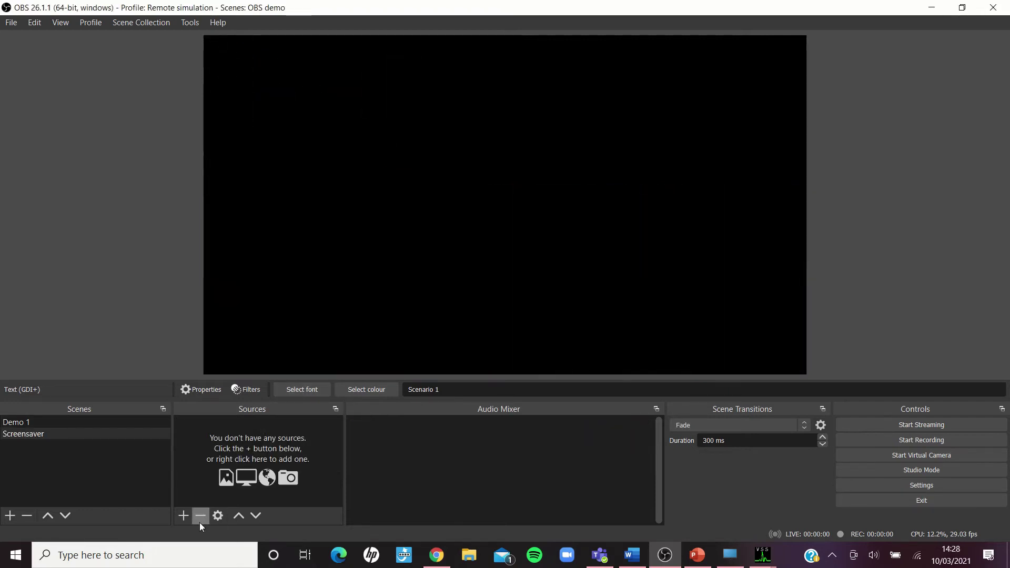
Add a text source to the Screensaver scene reading "Break now", a blank line and "Back at 14:45"
left_click(184, 516)
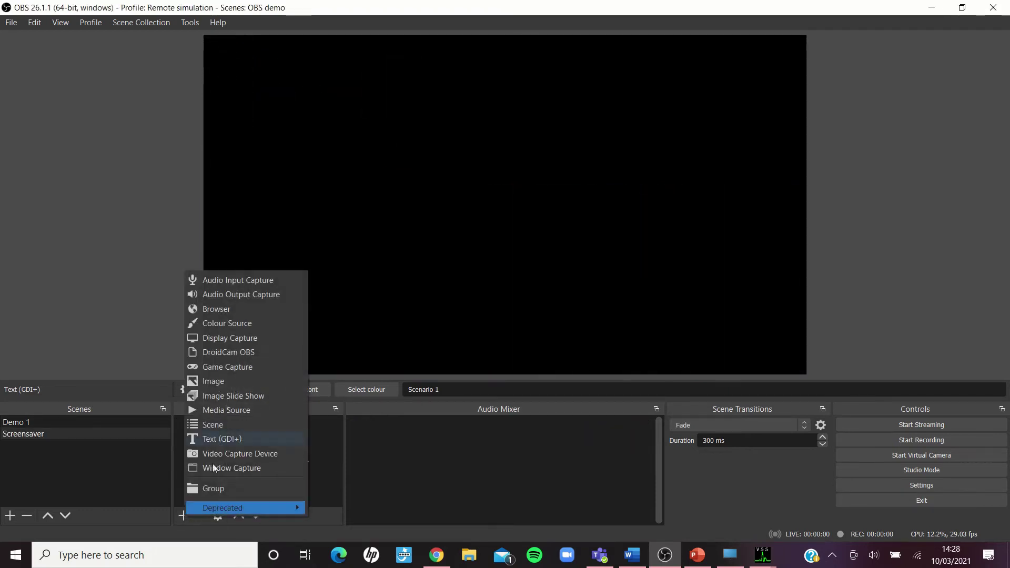
left_click(232, 438)
left_click(551, 373)
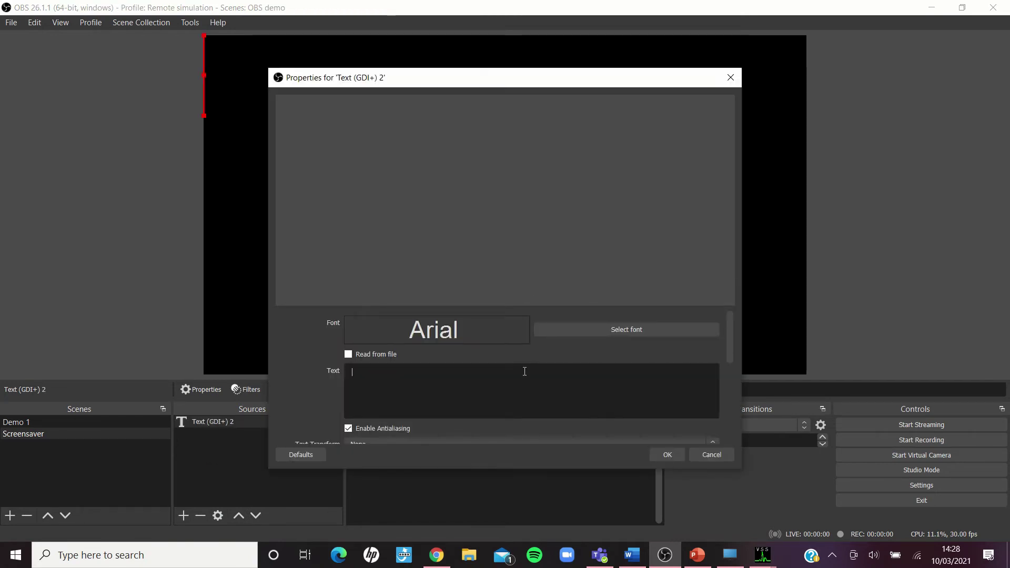
type("B")
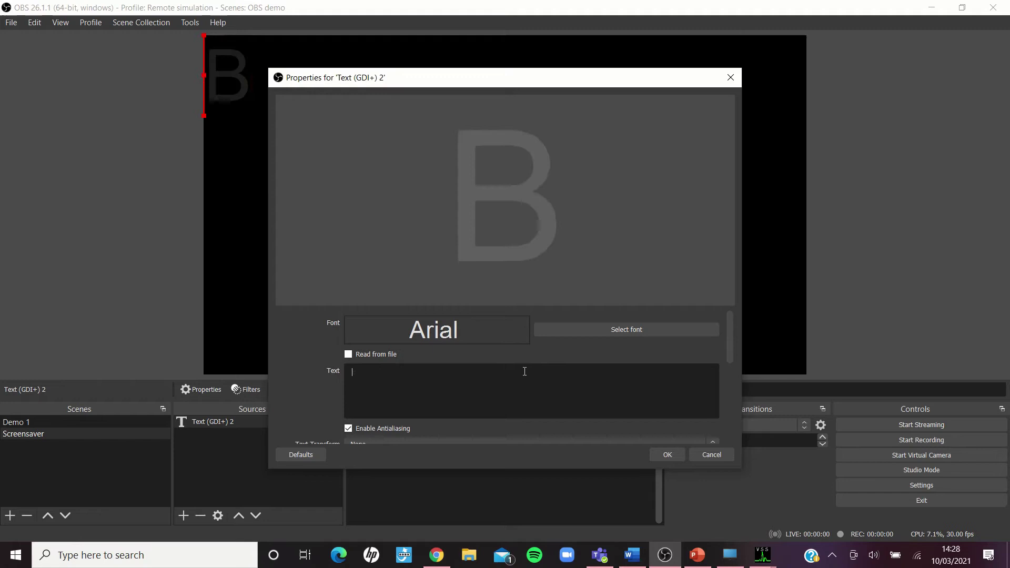
type("reak now")
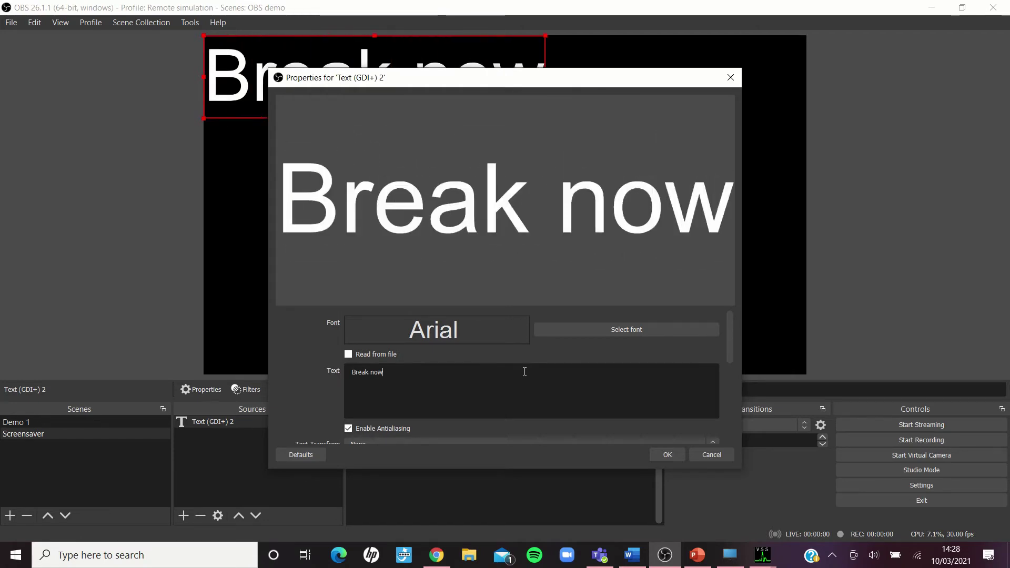
key("Return")
key("Return")
type("Back at ")
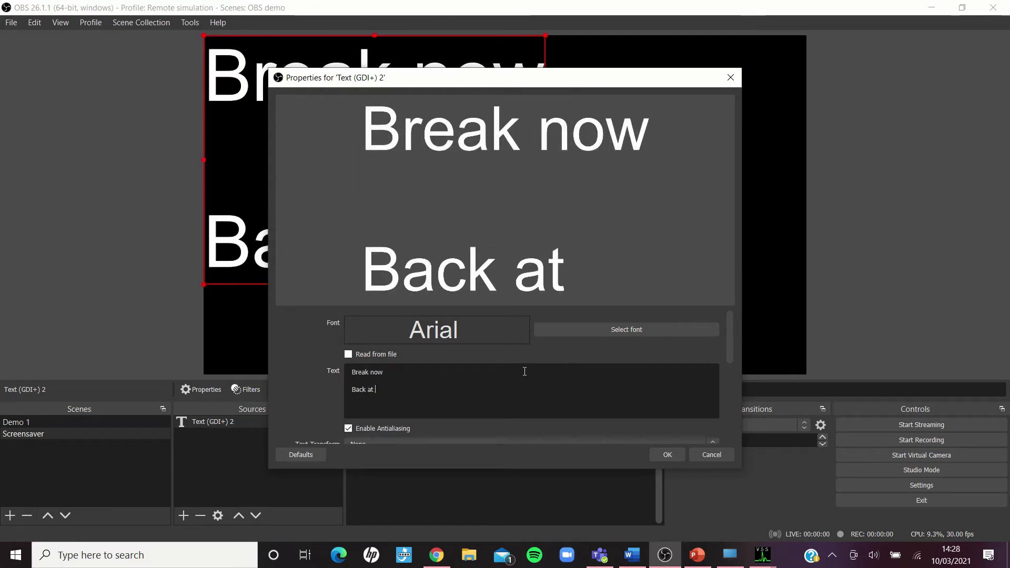
type("14:45")
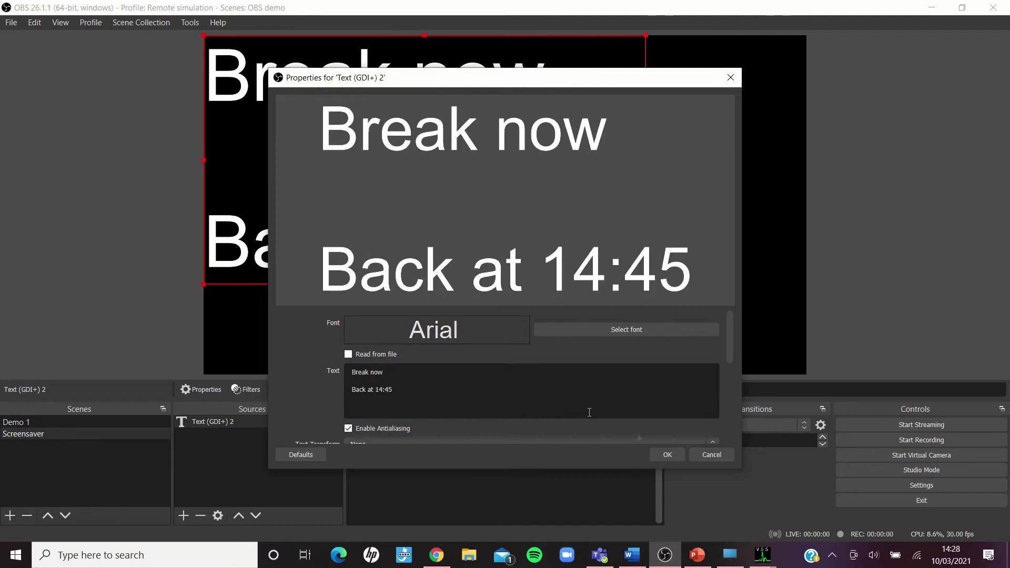
Set the break text's alignment to centre and move it towards the middle of the canvas
scroll(731, 381, "down", 5)
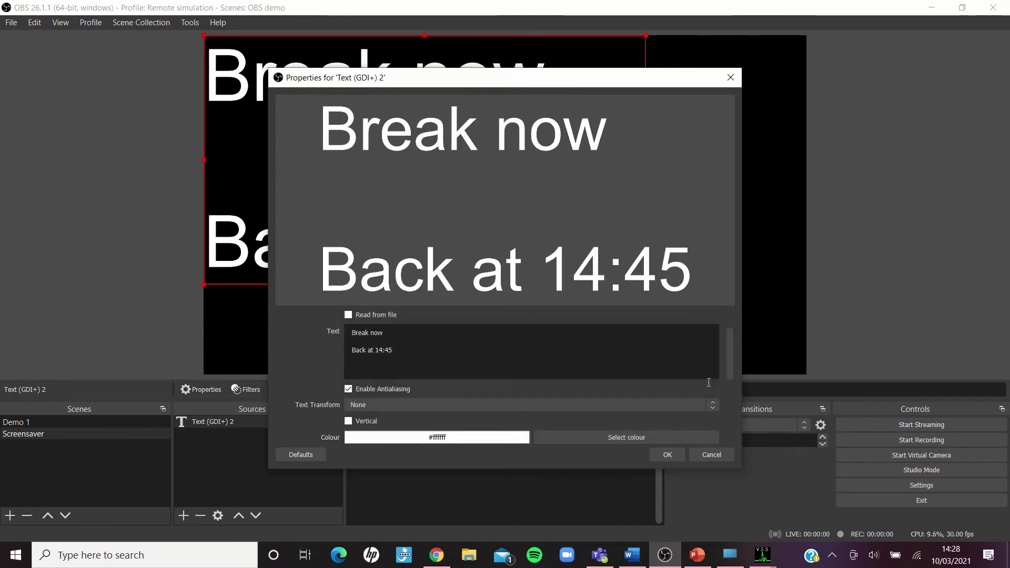
left_click(439, 369)
left_click(423, 389)
left_click(666, 454)
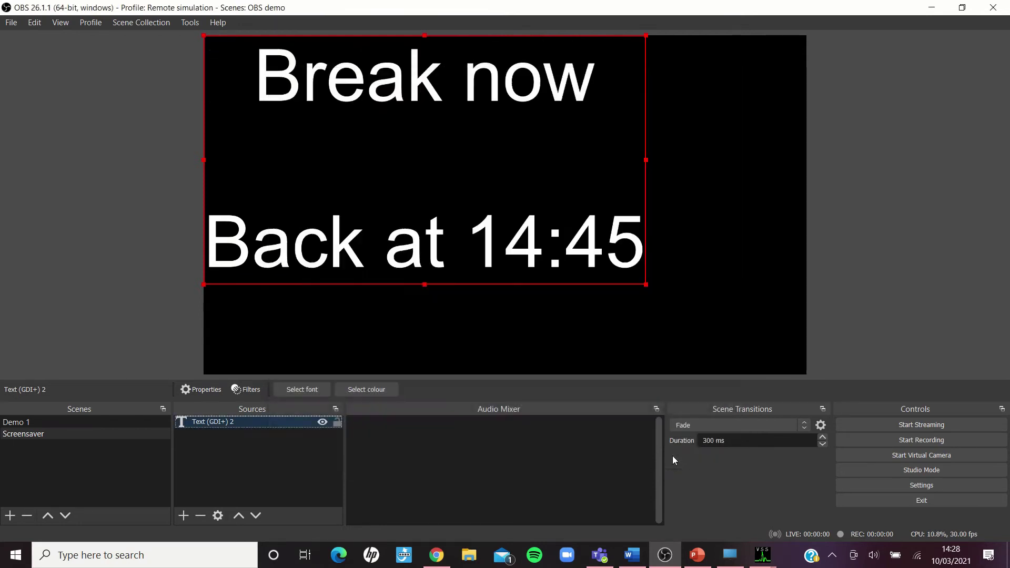
left_click_drag(489, 242, 541, 254)
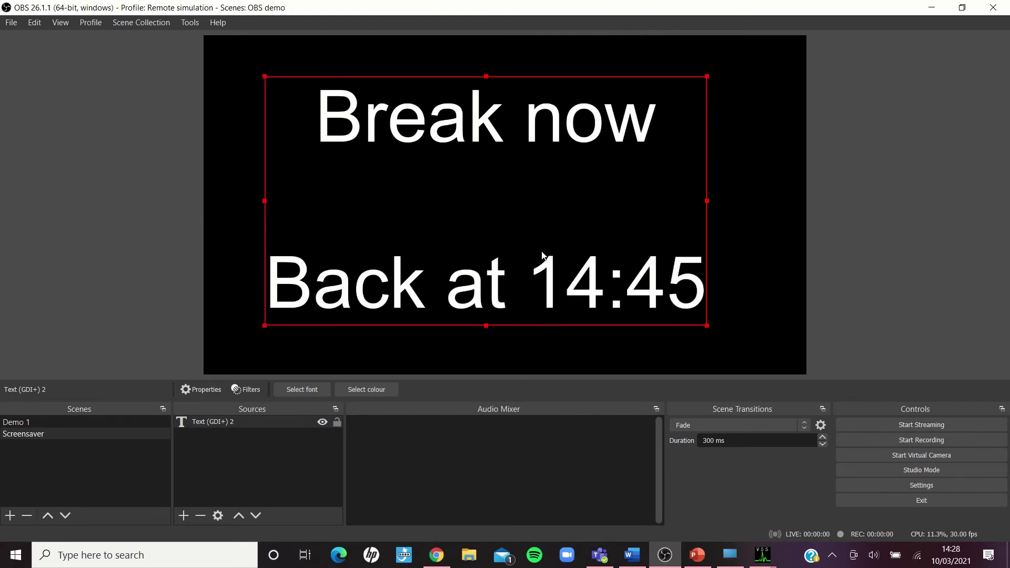
right_click(541, 253)
mouse_move(563, 262)
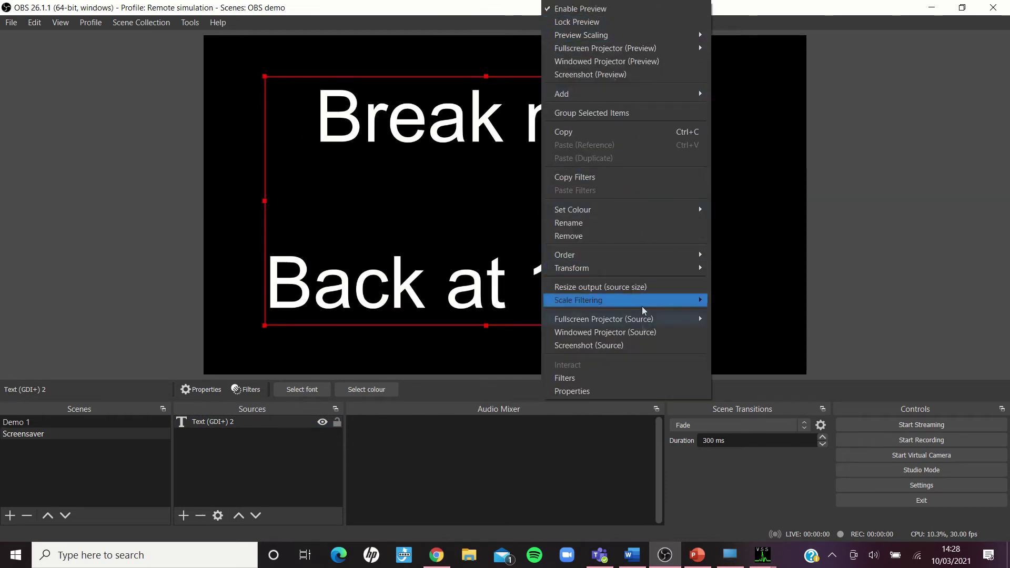
mouse_move(653, 323)
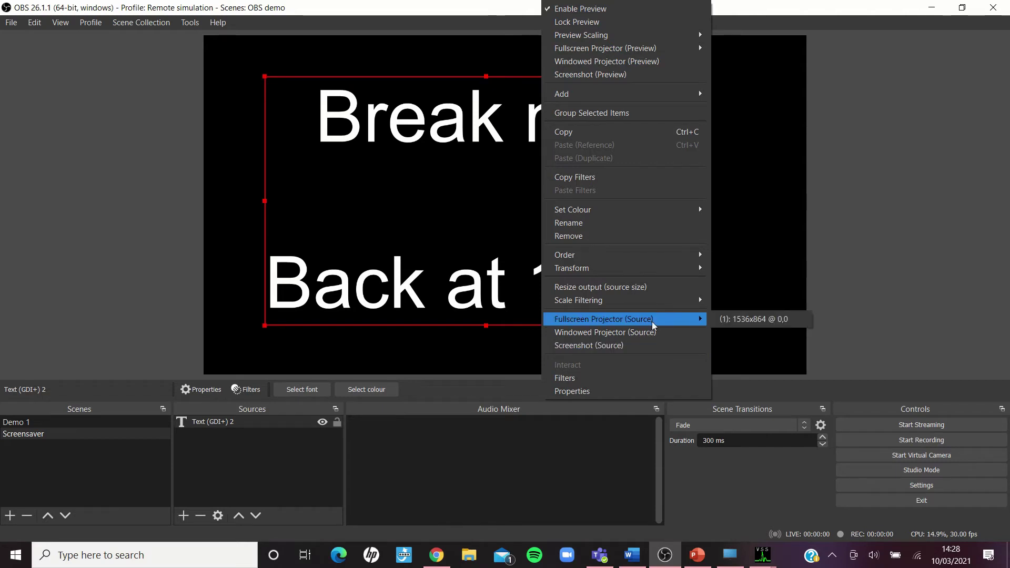
left_click(604, 252)
Shift the break text sideways to centre it on the canvas, and switch back to the Demo 1 scene
left_click_drag(588, 254, 616, 254)
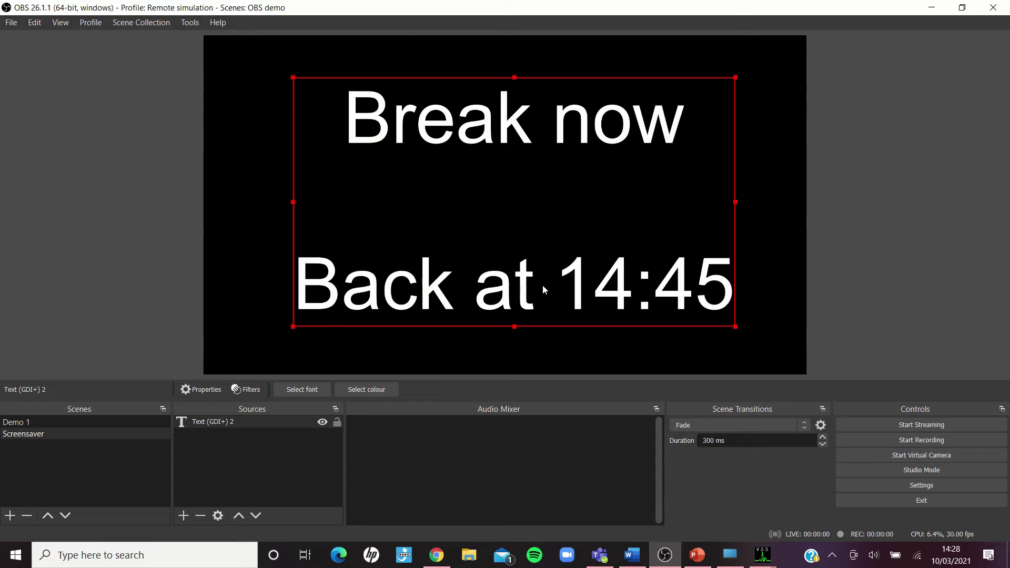
left_click(92, 423)
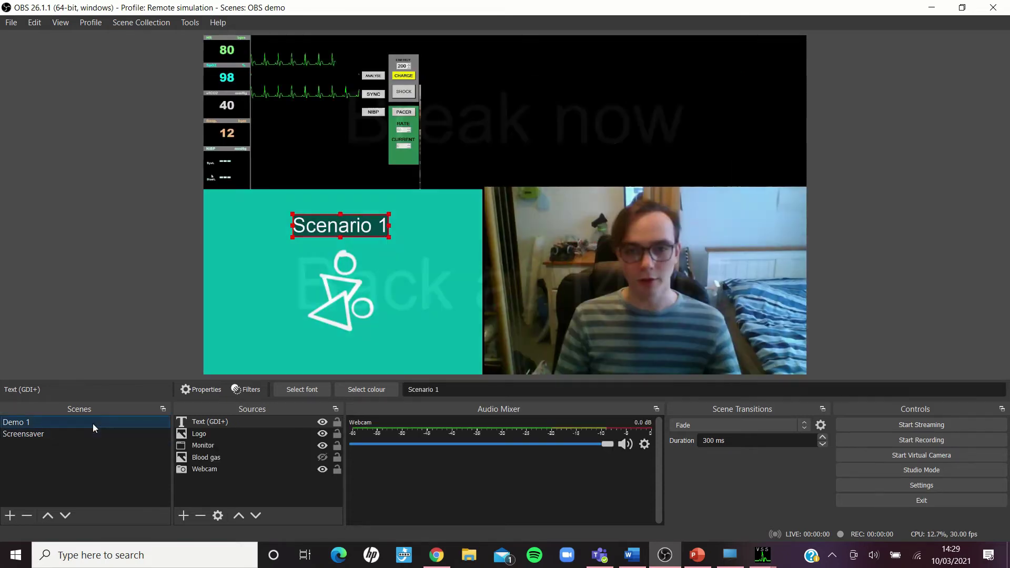
Switch to the Screensaver scene, examine the available scene transition types, and return to the Demo 1 scene
left_click(122, 436)
left_click(858, 295)
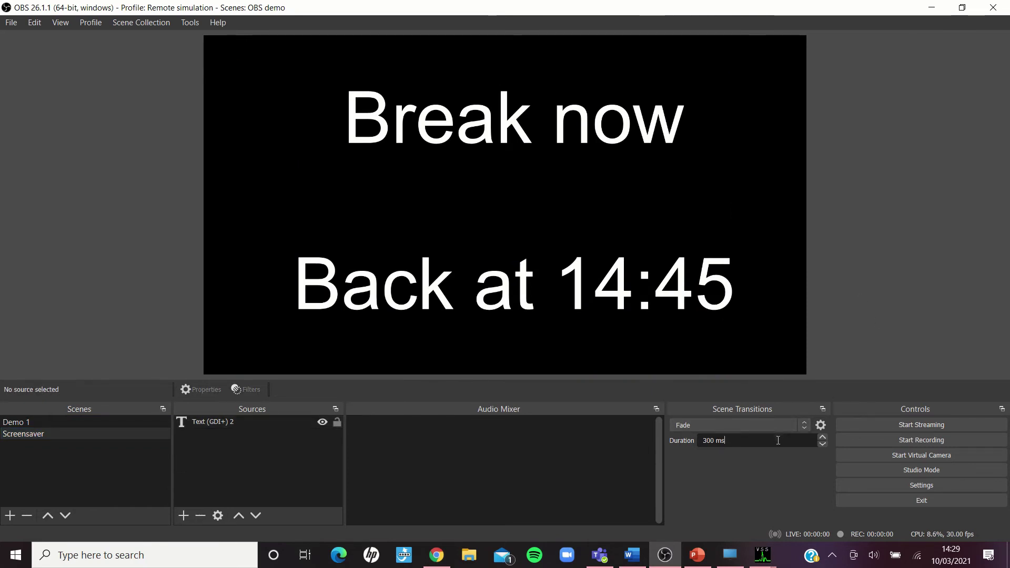
left_click(797, 427)
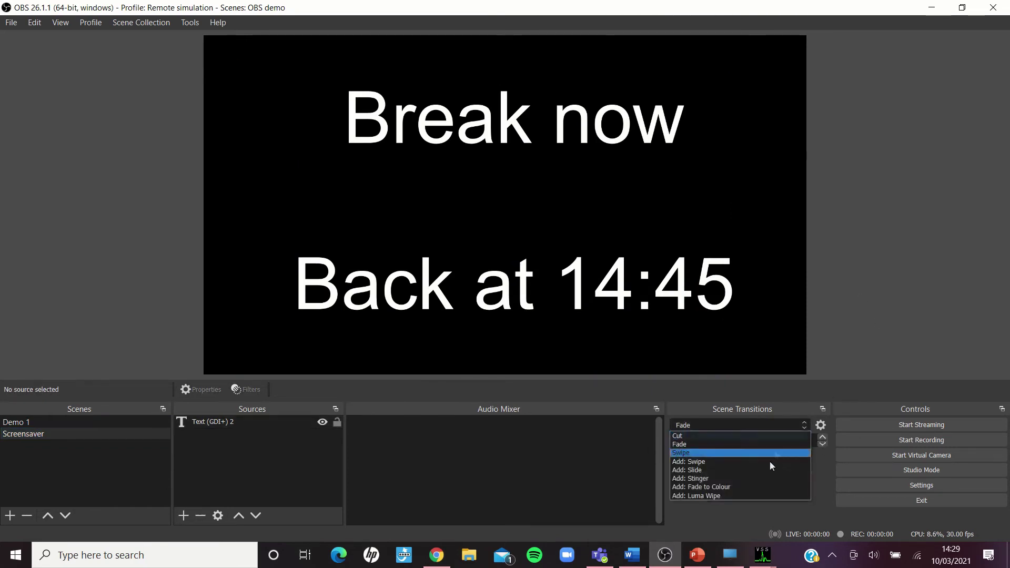
left_click(875, 306)
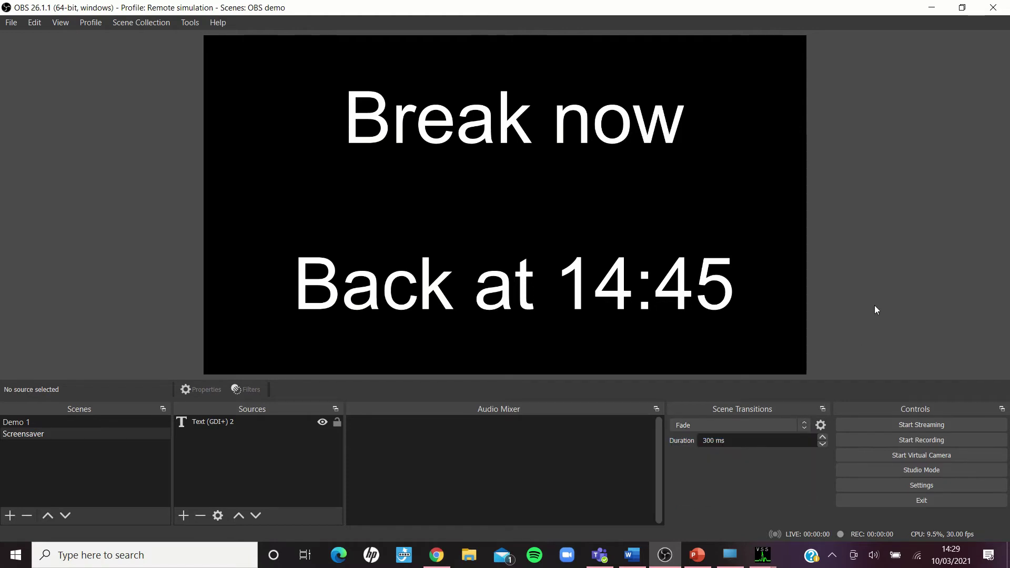
left_click(36, 425)
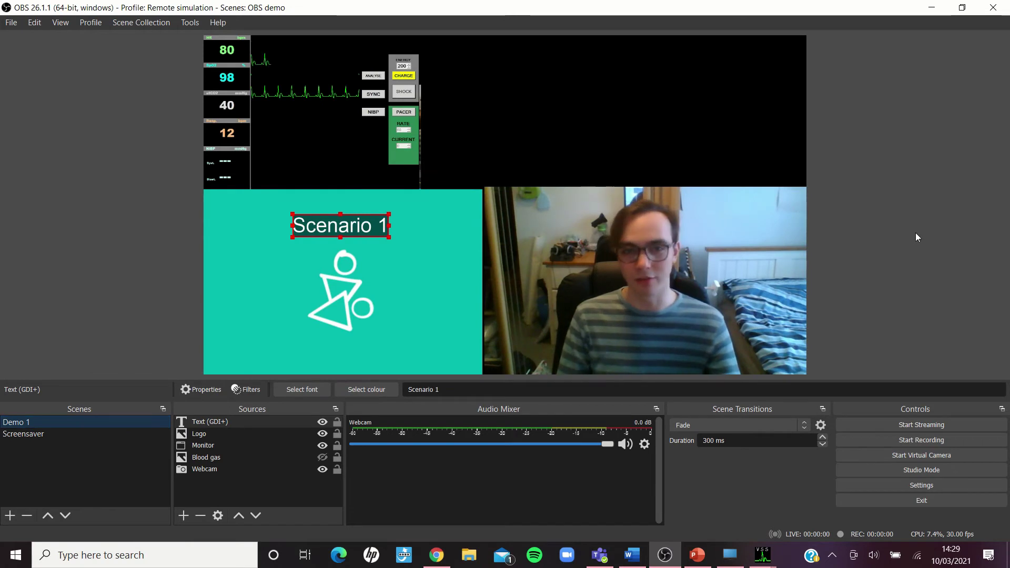
left_click(578, 118)
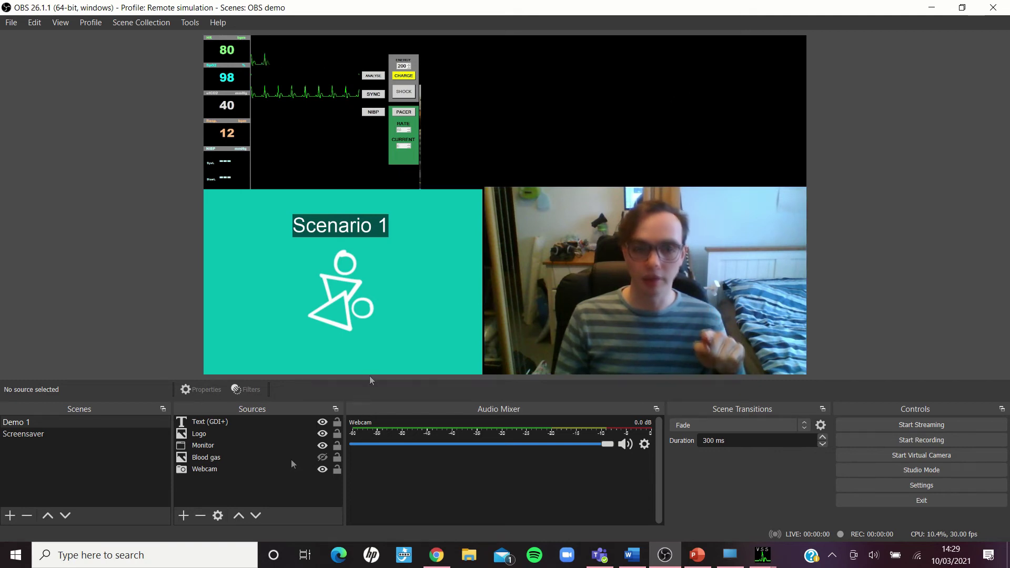
Add a DroidCam OBS source to Demo 1, connected over WiFi to IP 192.168.0.13, and activate its feed
left_click(183, 515)
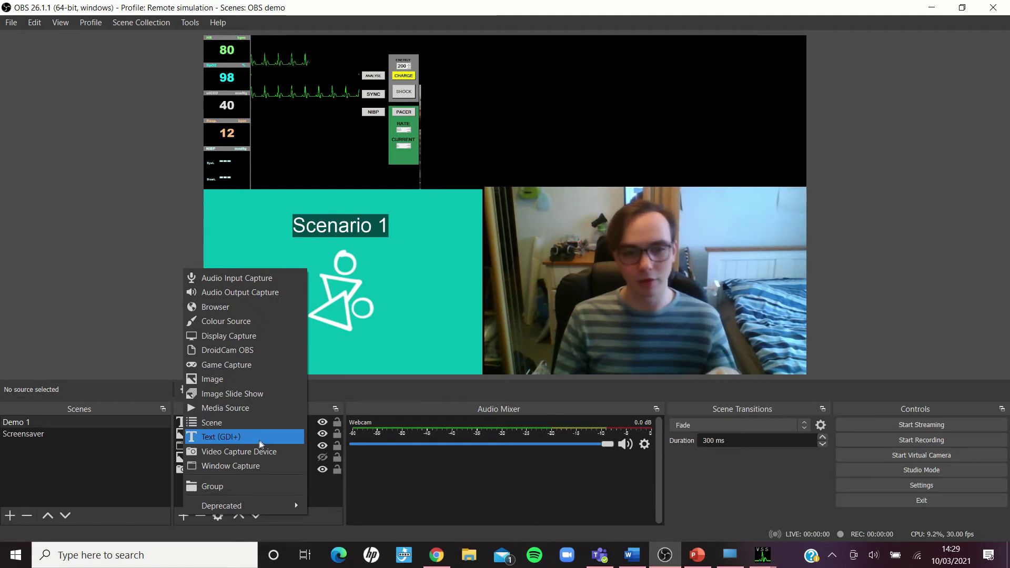
left_click(247, 351)
key("Return")
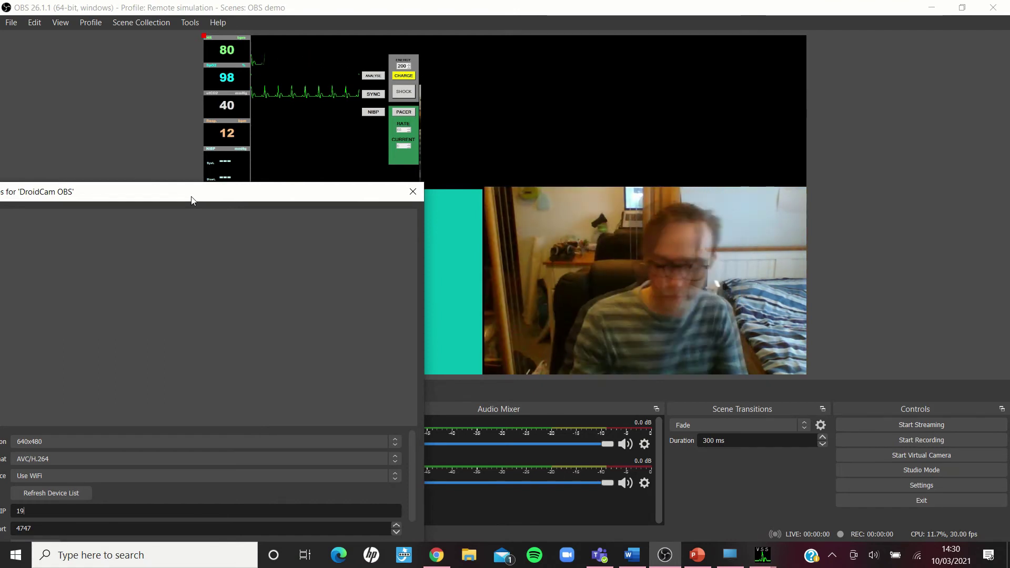
left_click_drag(141, 200, 483, 100)
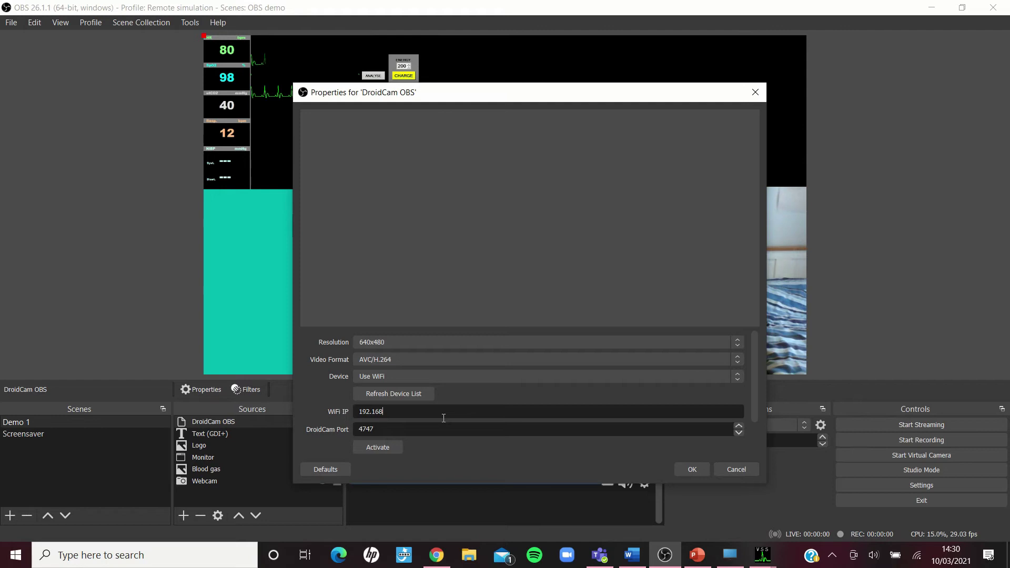
type("3")
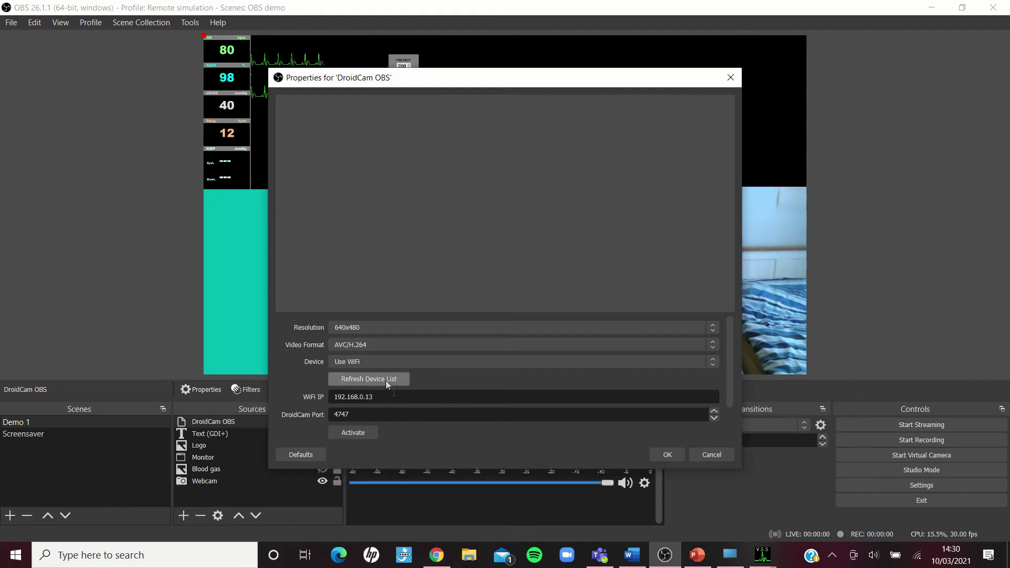
left_click(362, 434)
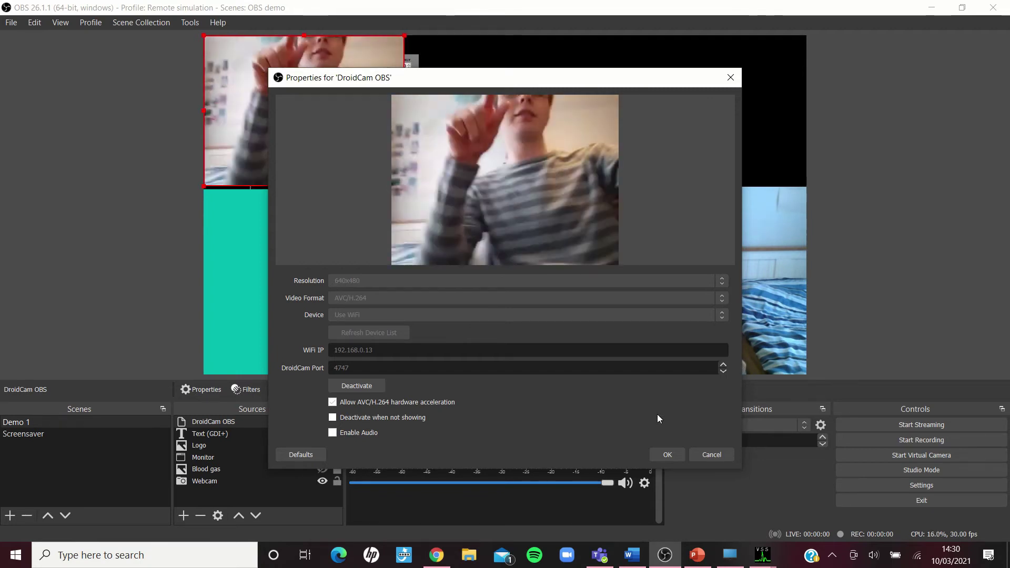
left_click(667, 455)
Send the DroidCam source to the back of the source order, then enlarge and place it in the empty area above the webcam
key("ctrl+End")
left_click_drag(302, 111, 645, 323)
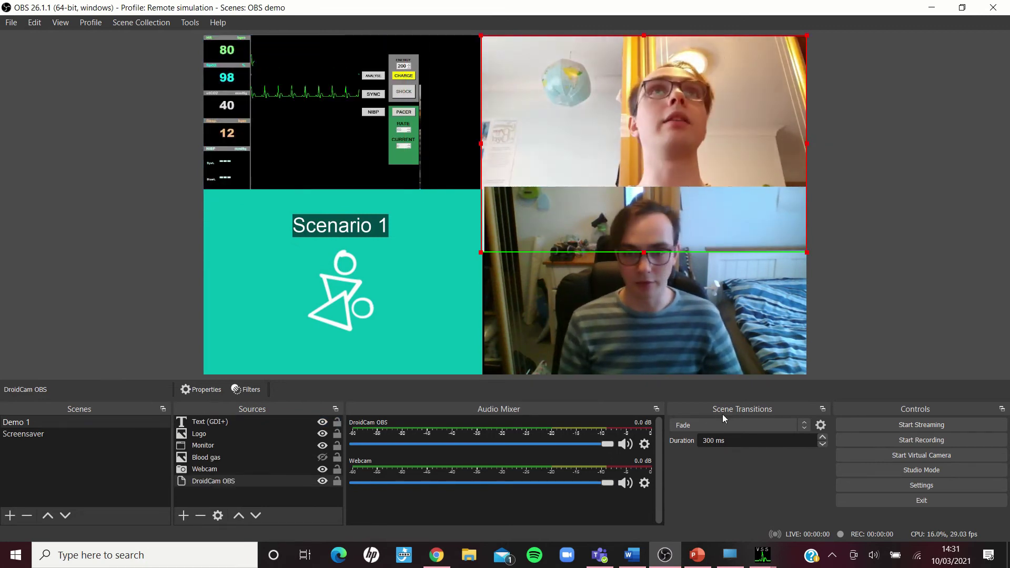
left_click(910, 290)
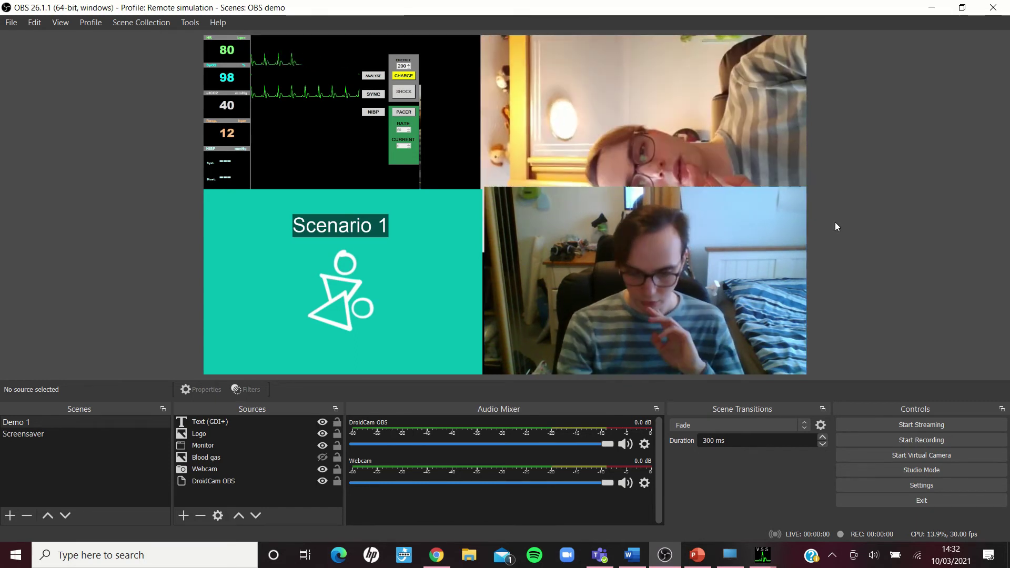
Enable Studio Mode, swap the webcam and DroidCam positions in the preview, and transition the new layout to the program output
left_click(948, 466)
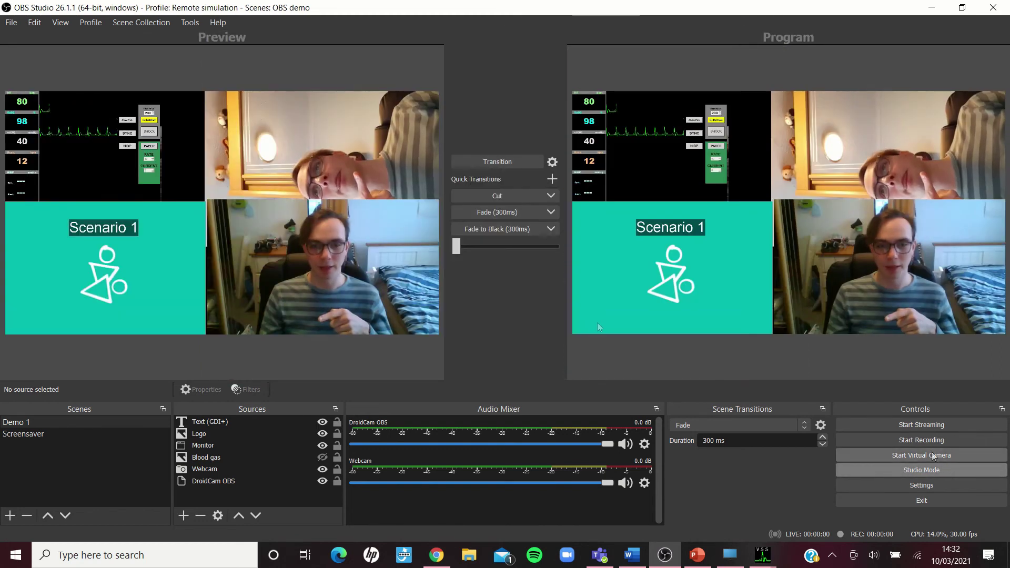
left_click_drag(311, 265, 261, 250)
left_click_drag(324, 153, 304, 253)
left_click_drag(182, 177, 250, 108)
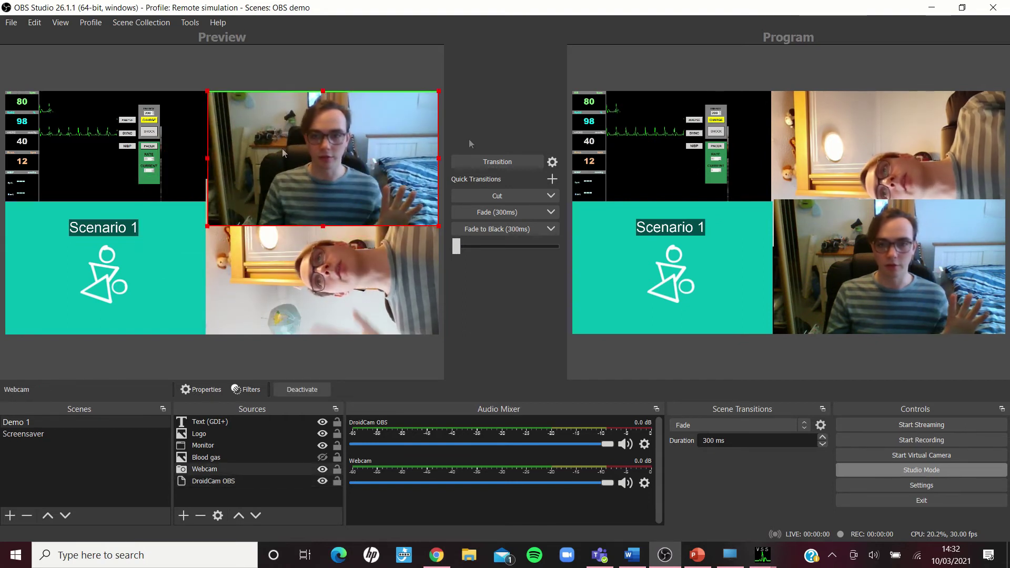
left_click(520, 165)
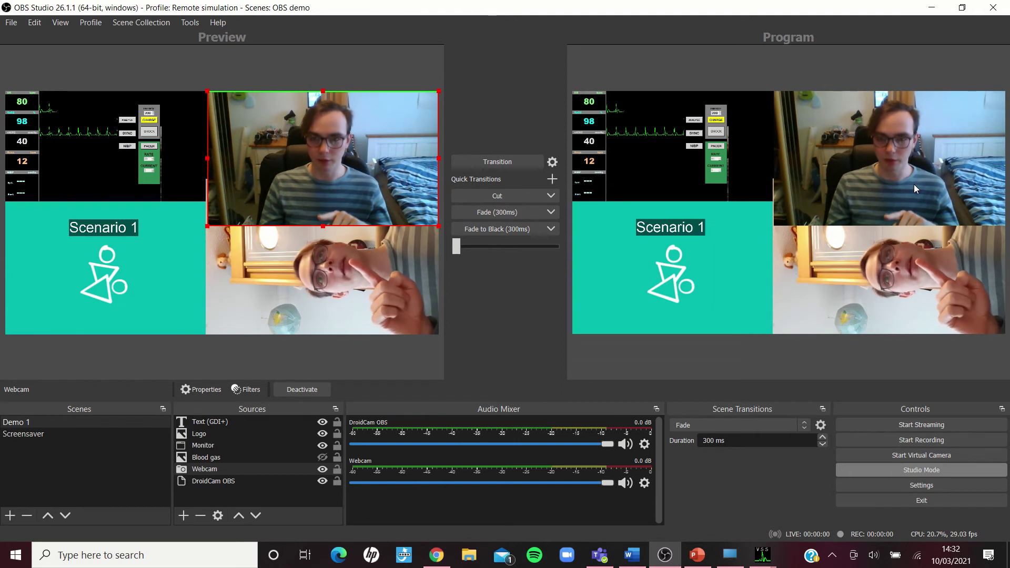
Load the Screensaver scene into the preview and change its return time to "Back at 14:50"
left_click(53, 436)
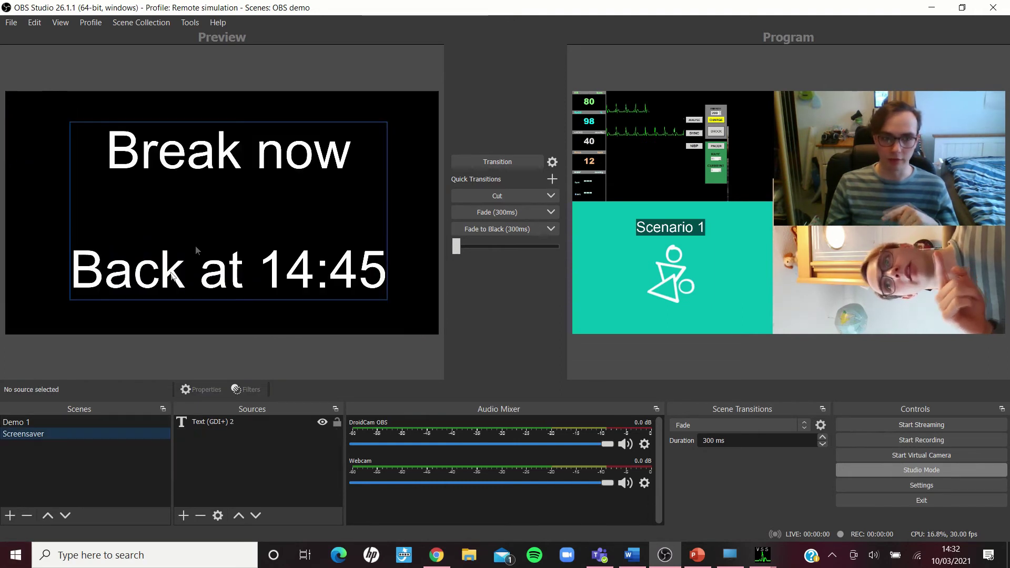
left_click(189, 247)
double_click(238, 421)
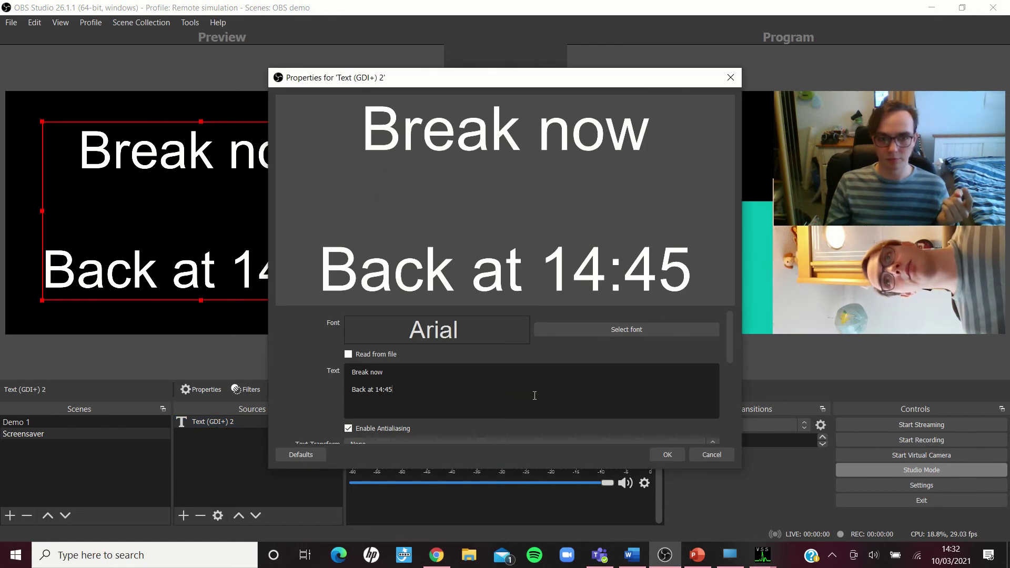
key("BackSpace")
key("BackSpace")
type("50")
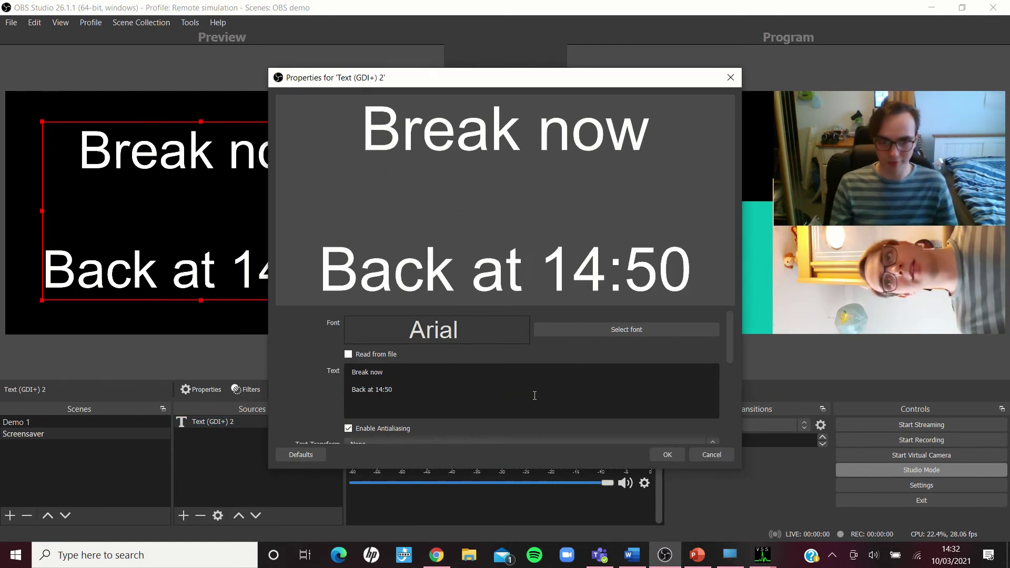
left_click(665, 455)
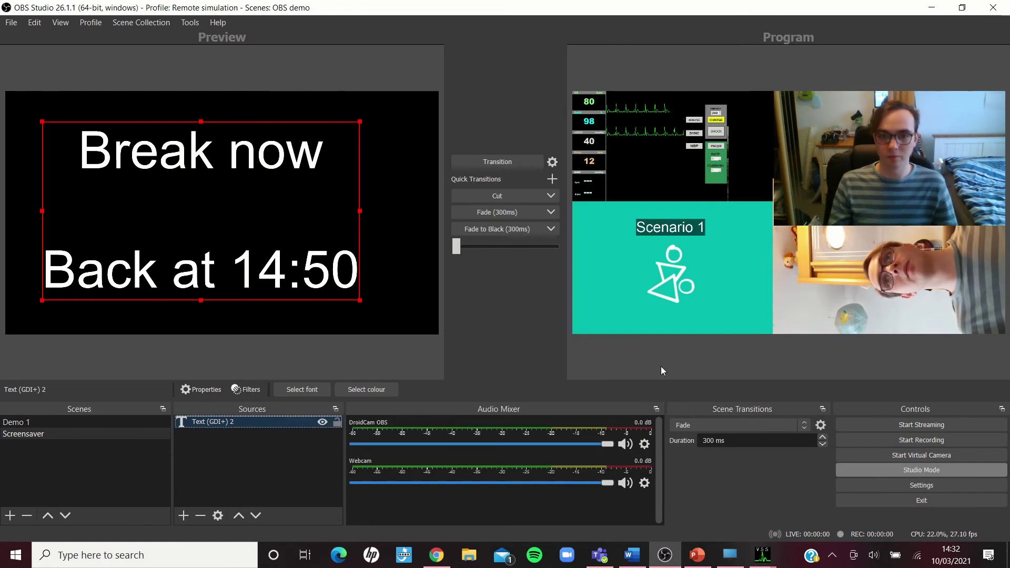
Transition the program output to the Screensaver scene and back to Demo 1
left_click(504, 162)
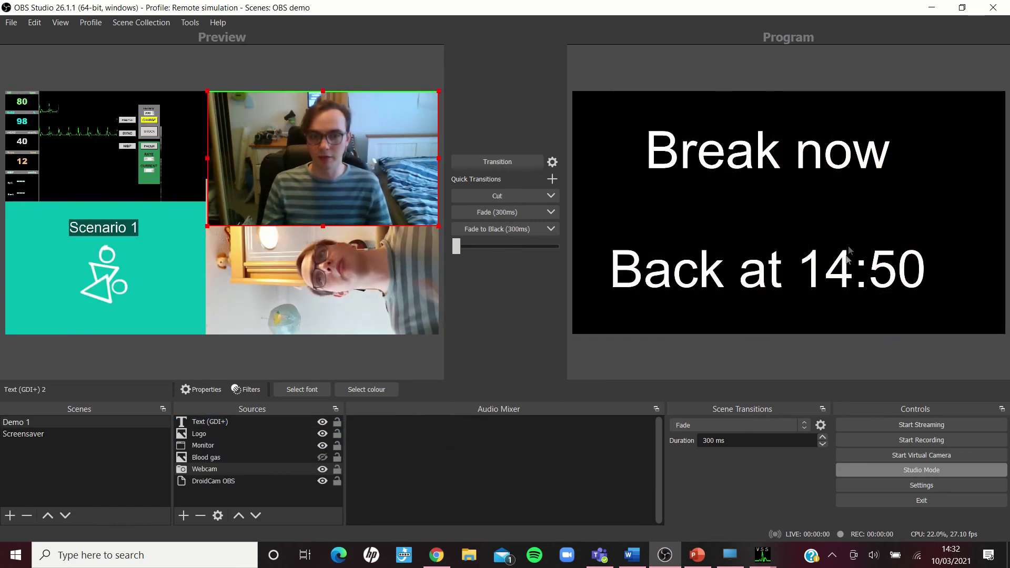
left_click(479, 167)
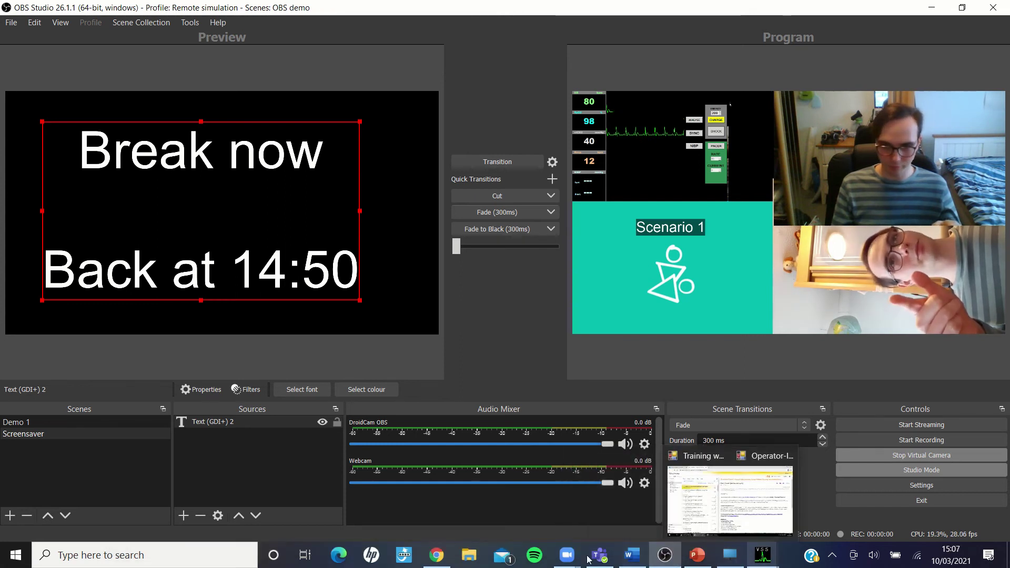
Switch to the Zoom meeting, choose OBS Virtual Camera as the camera, and start the video
mouse_move(579, 559)
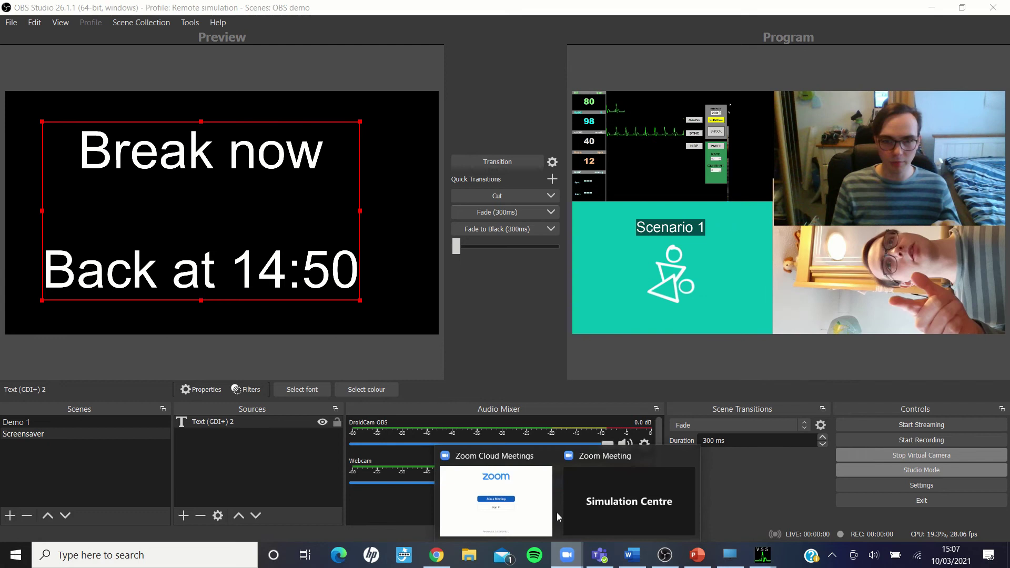
left_click(605, 502)
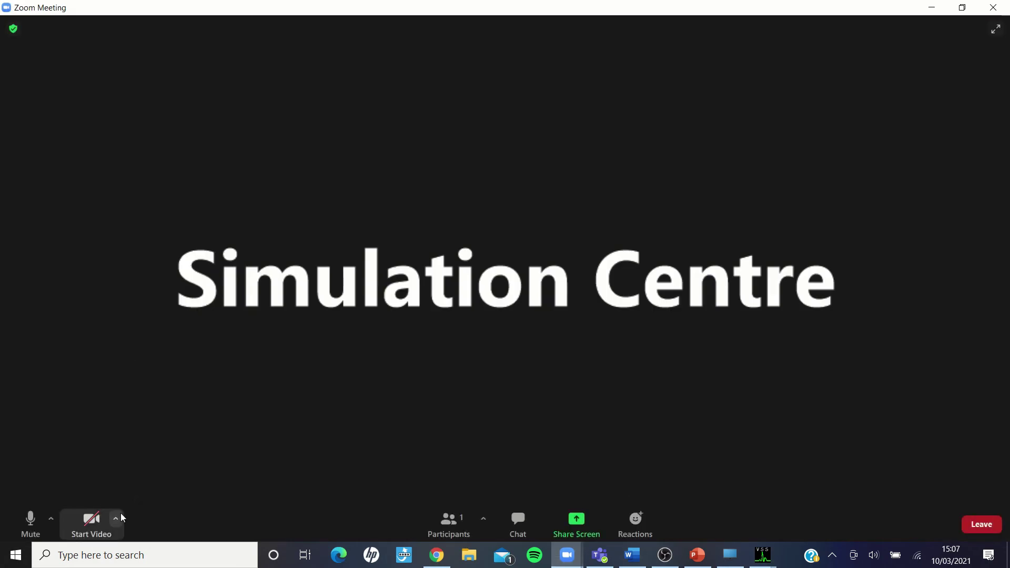
left_click(116, 519)
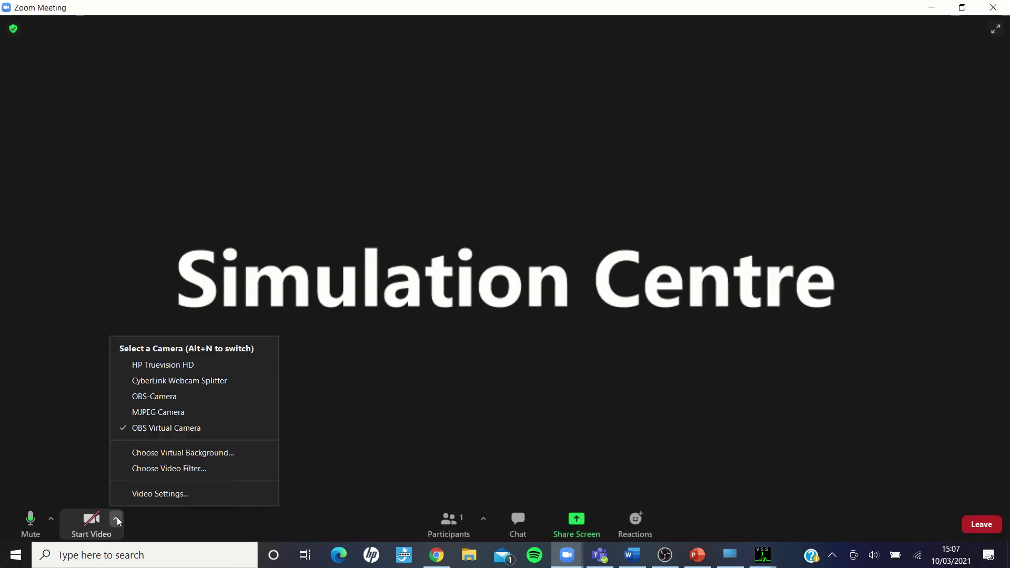
left_click(188, 429)
left_click(96, 522)
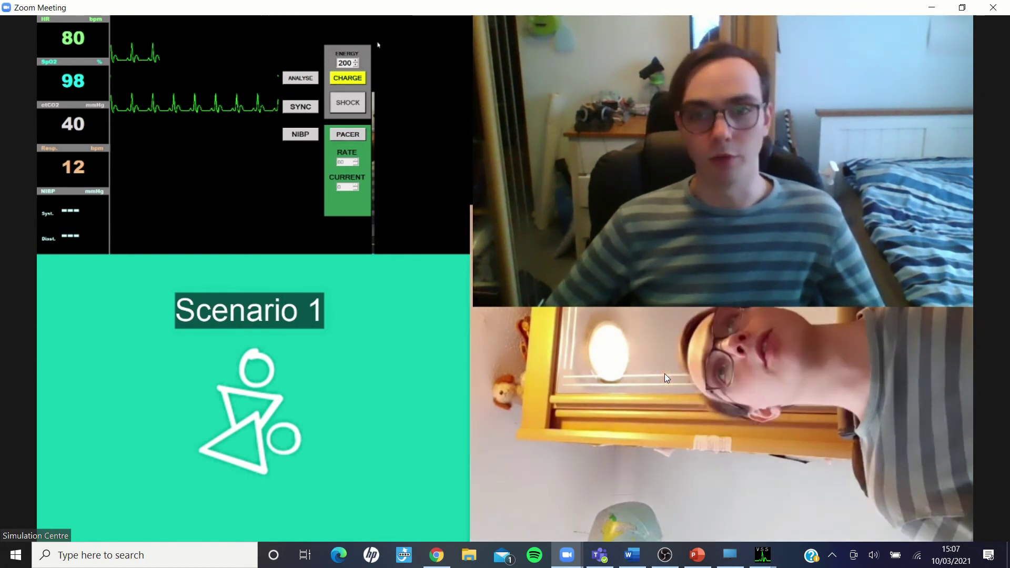
Open the Zoom meeting's microphone and speaker choices
mouse_move(270, 190)
left_click(49, 519)
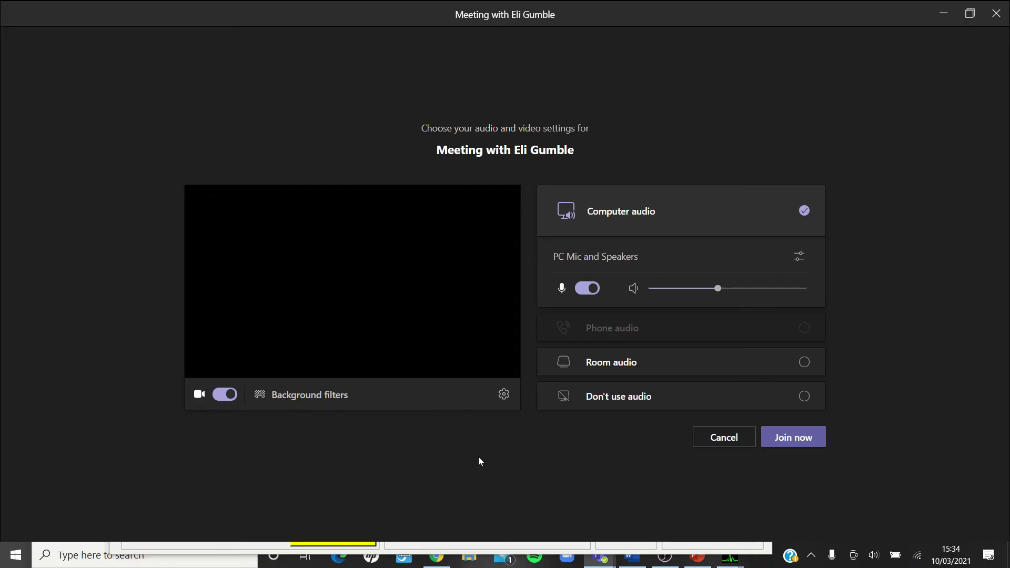
Set the Teams meeting's camera to OBS Virtual Camera in the device settings and join the meeting
left_click(503, 396)
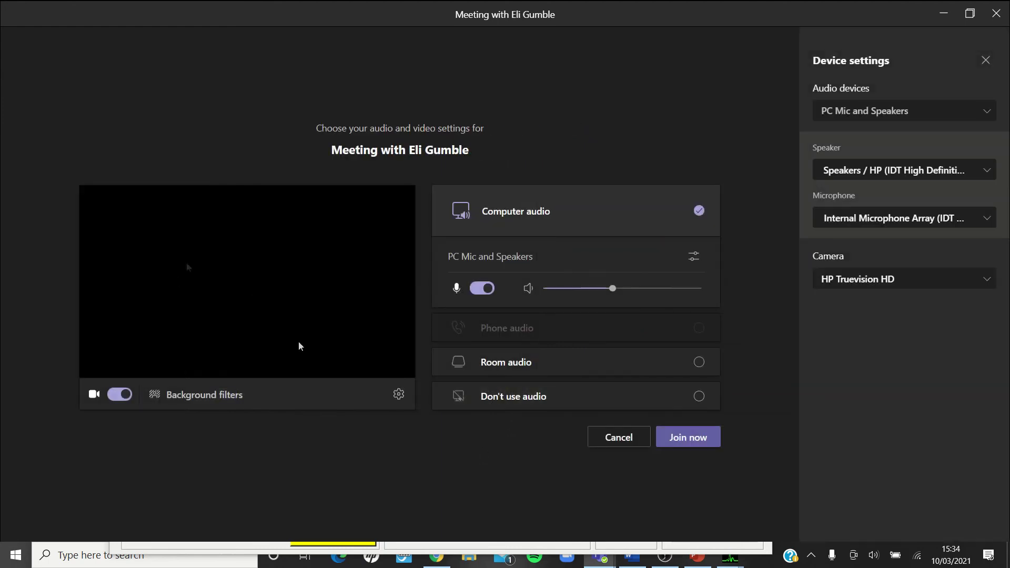
left_click(955, 285)
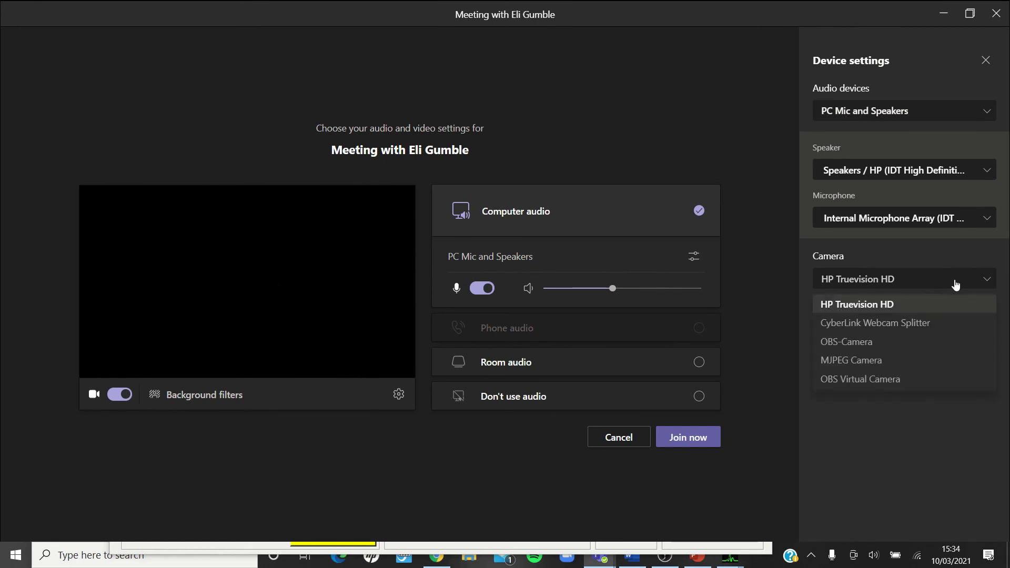
left_click(887, 379)
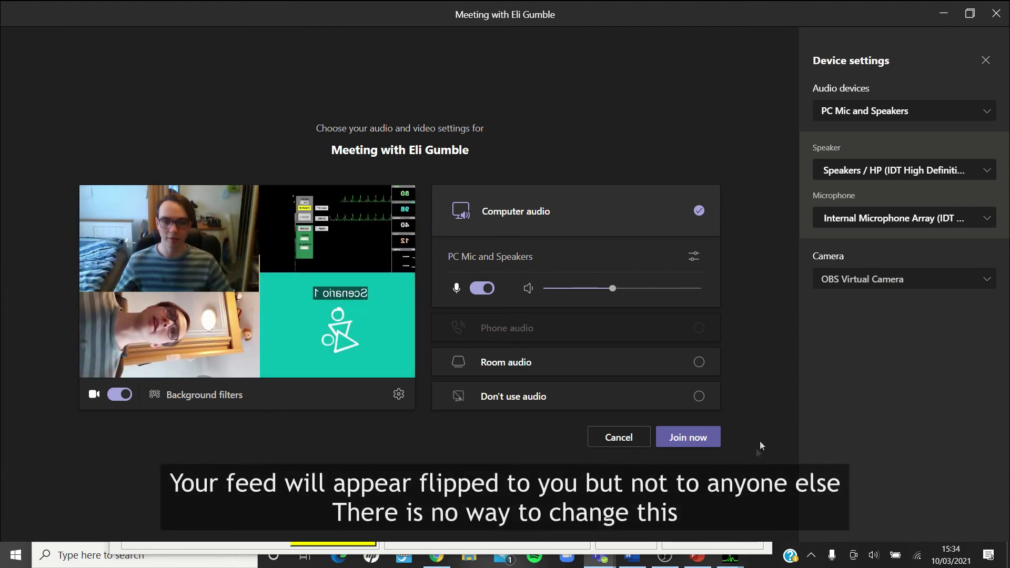
left_click(701, 445)
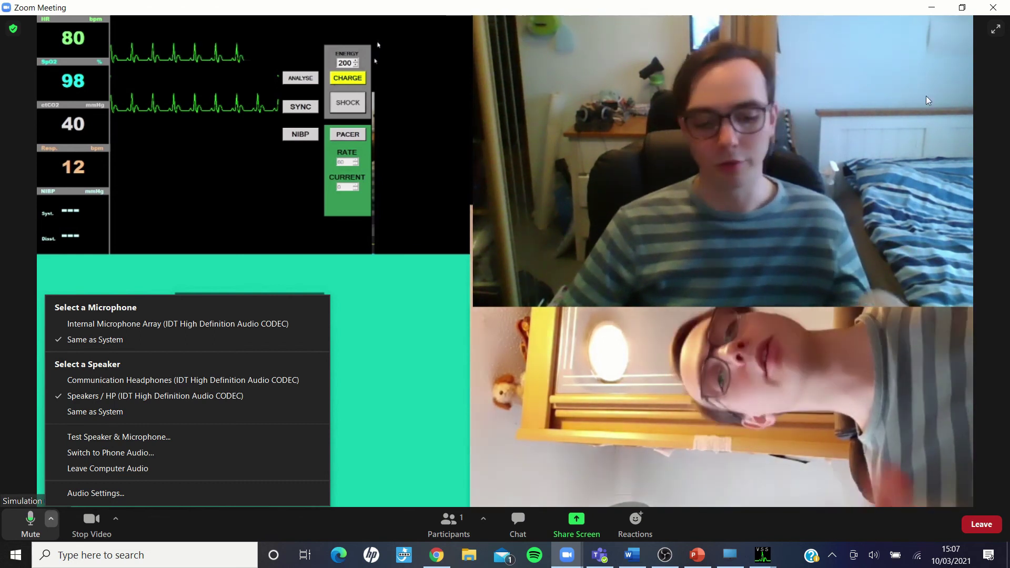
right_click(799, 131)
left_click(936, 65)
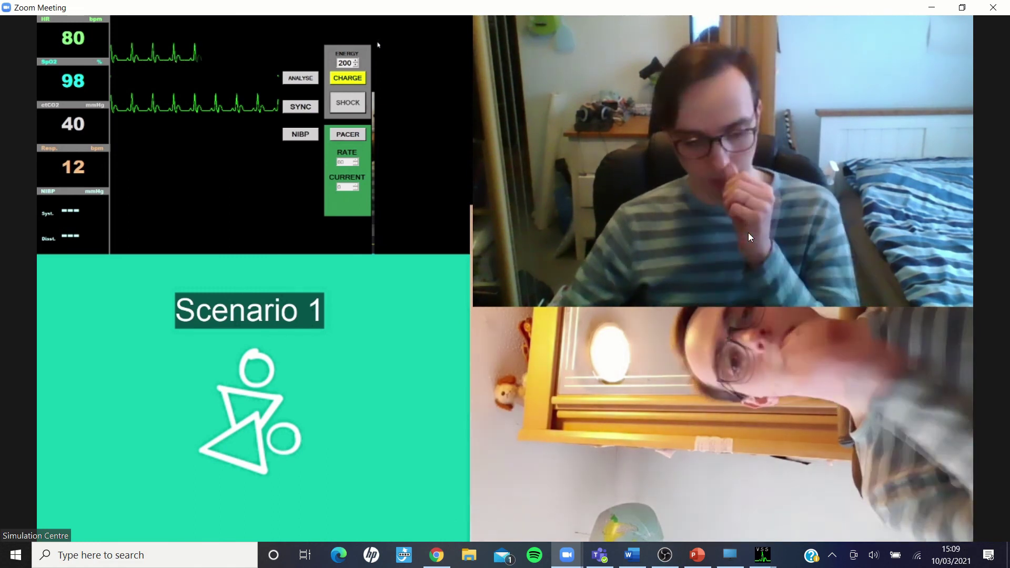
mouse_move(735, 258)
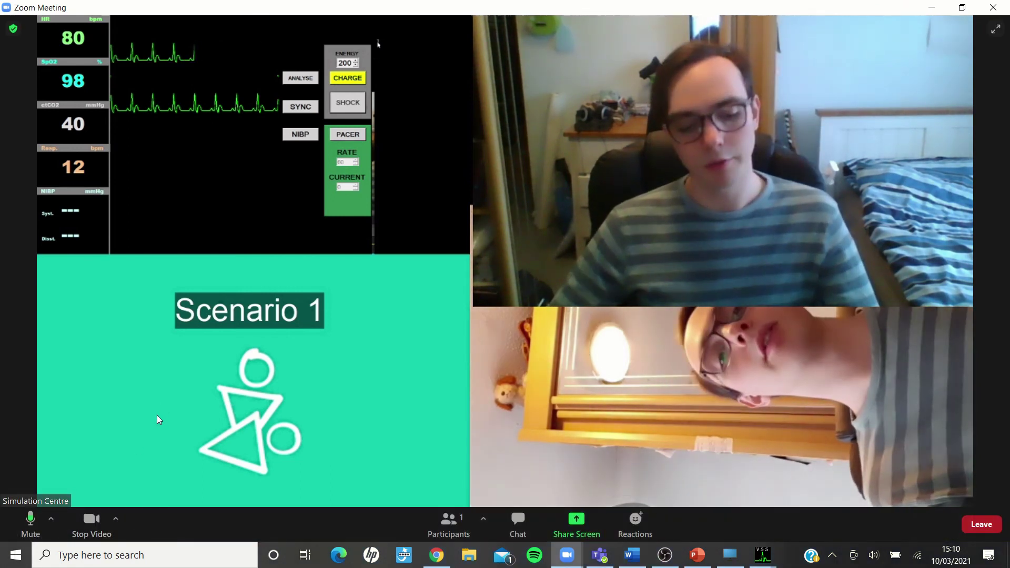
Stop the Zoom meeting's video and look over its camera, microphone and speaker choices
left_click(116, 519)
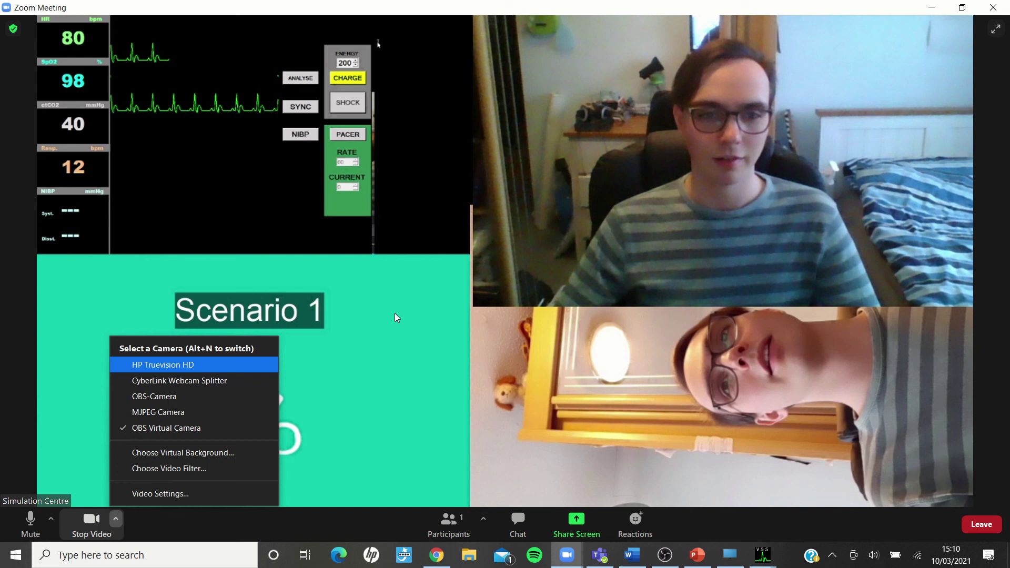
key("alt+v")
left_click(51, 519)
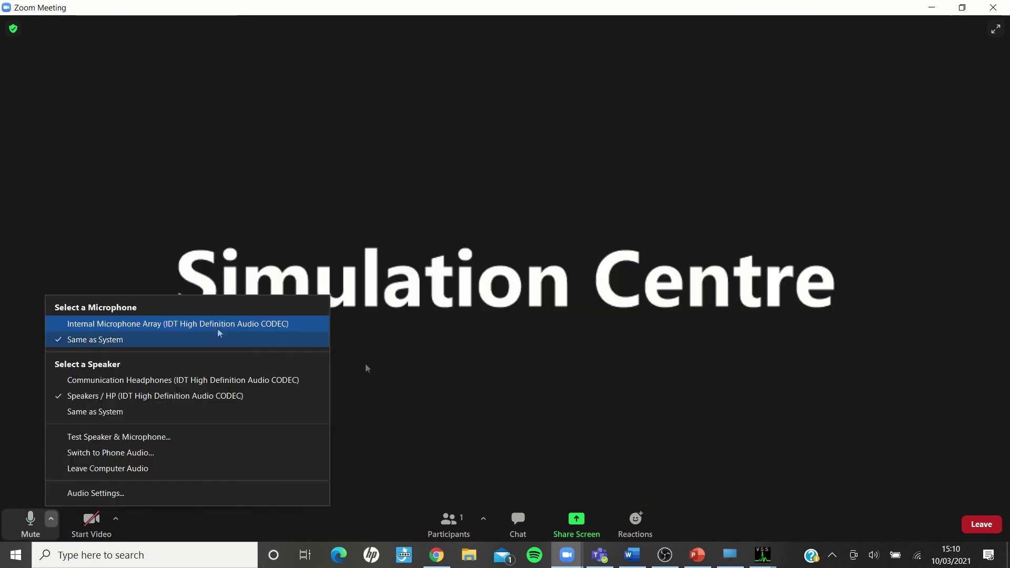
left_click(582, 367)
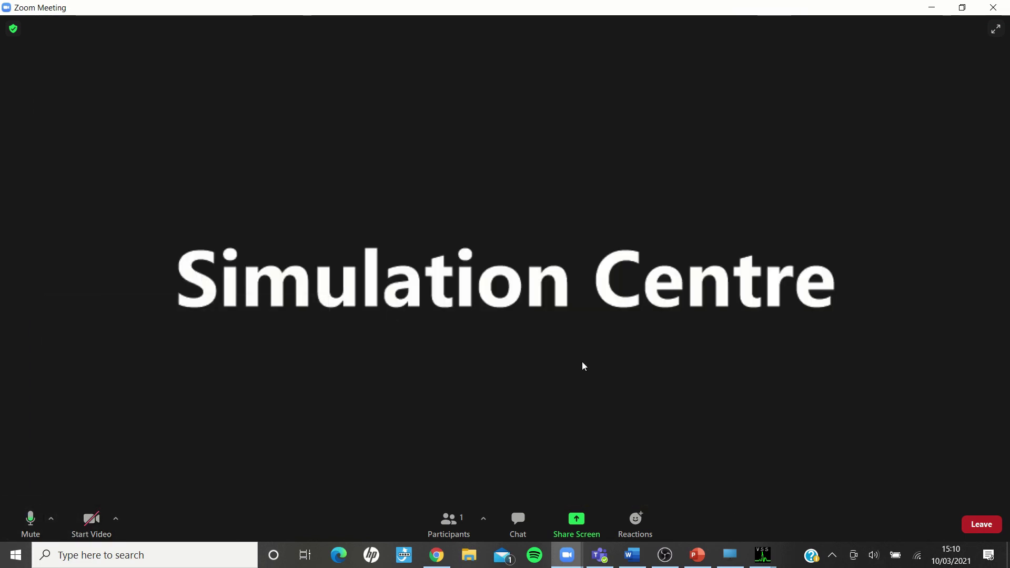